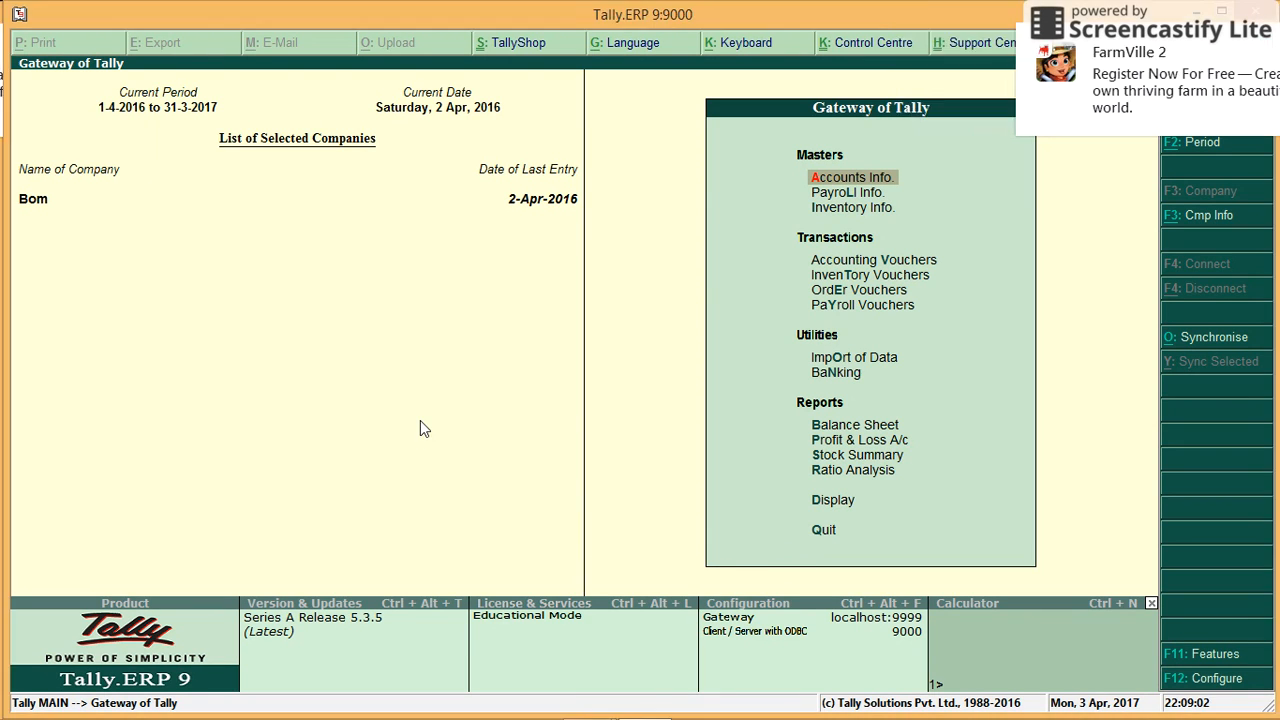
Step: Start Create Company from the Alt+F3 Company Info menu, dismissing the McAfee notice
{"action": "key", "text": "alt+F3"}
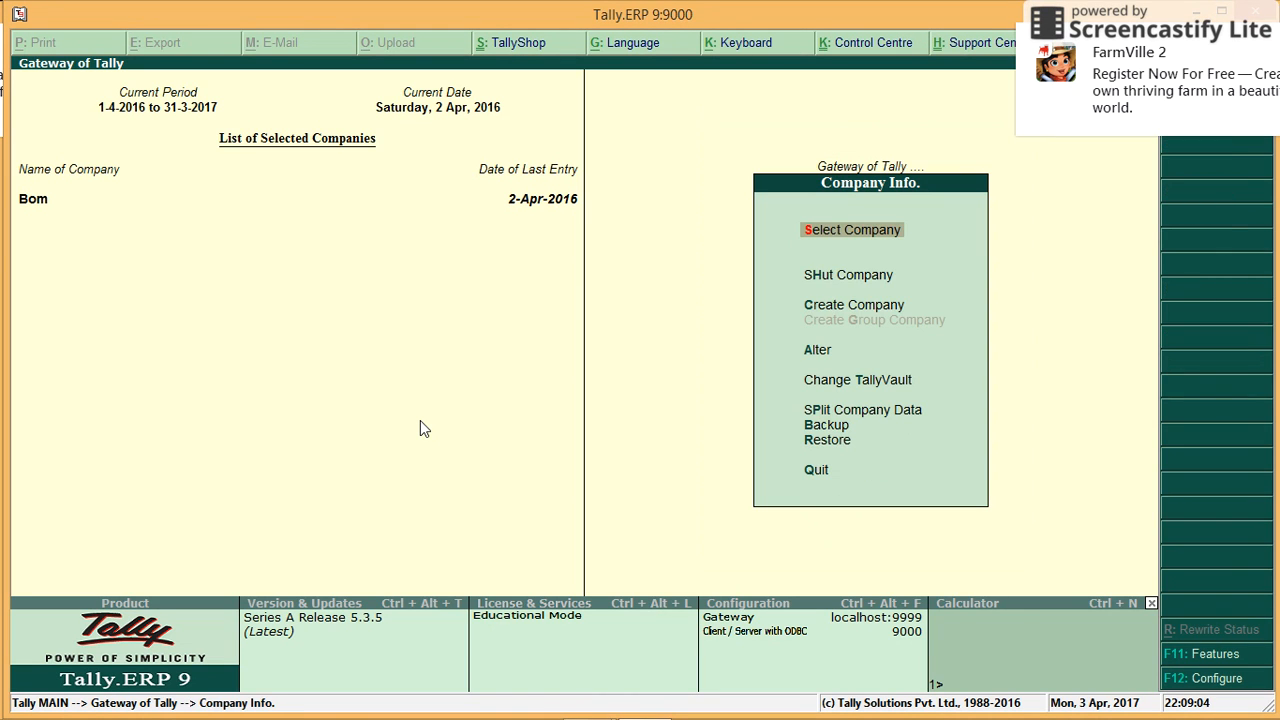
{"action": "key", "text": "Down"}
{"action": "key", "text": "Down"}
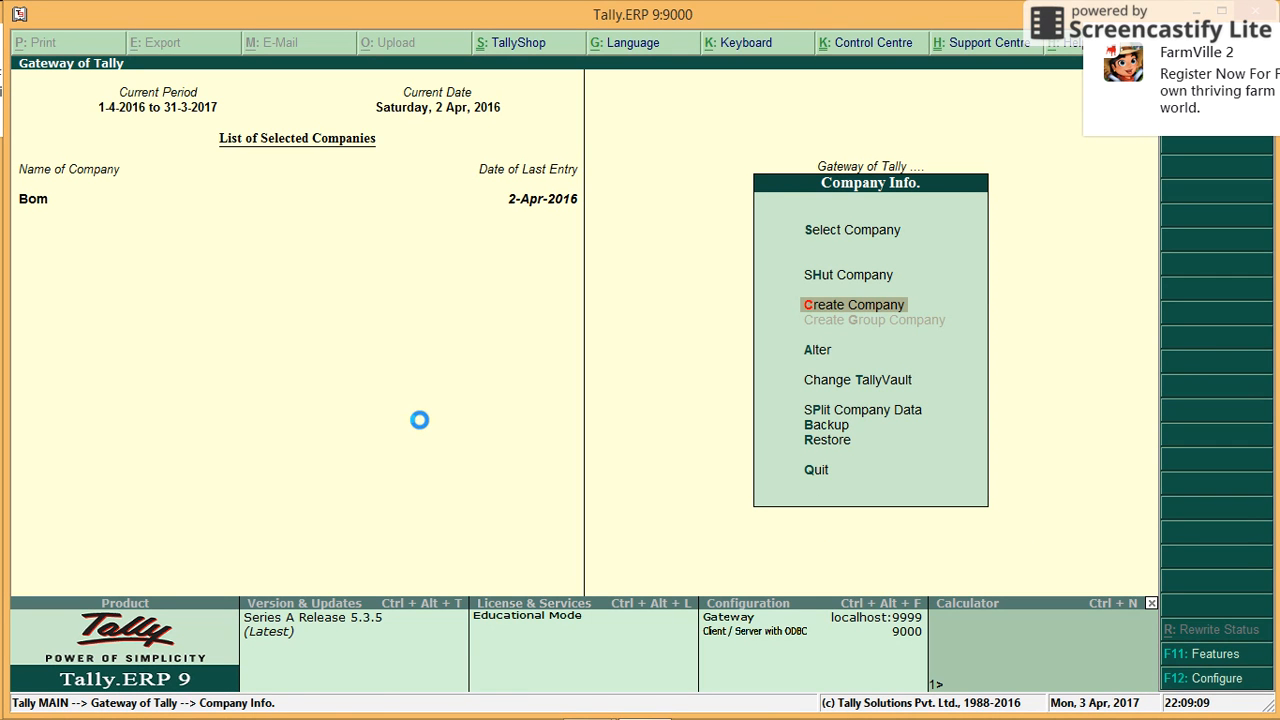
{"action": "key", "text": "Return"}
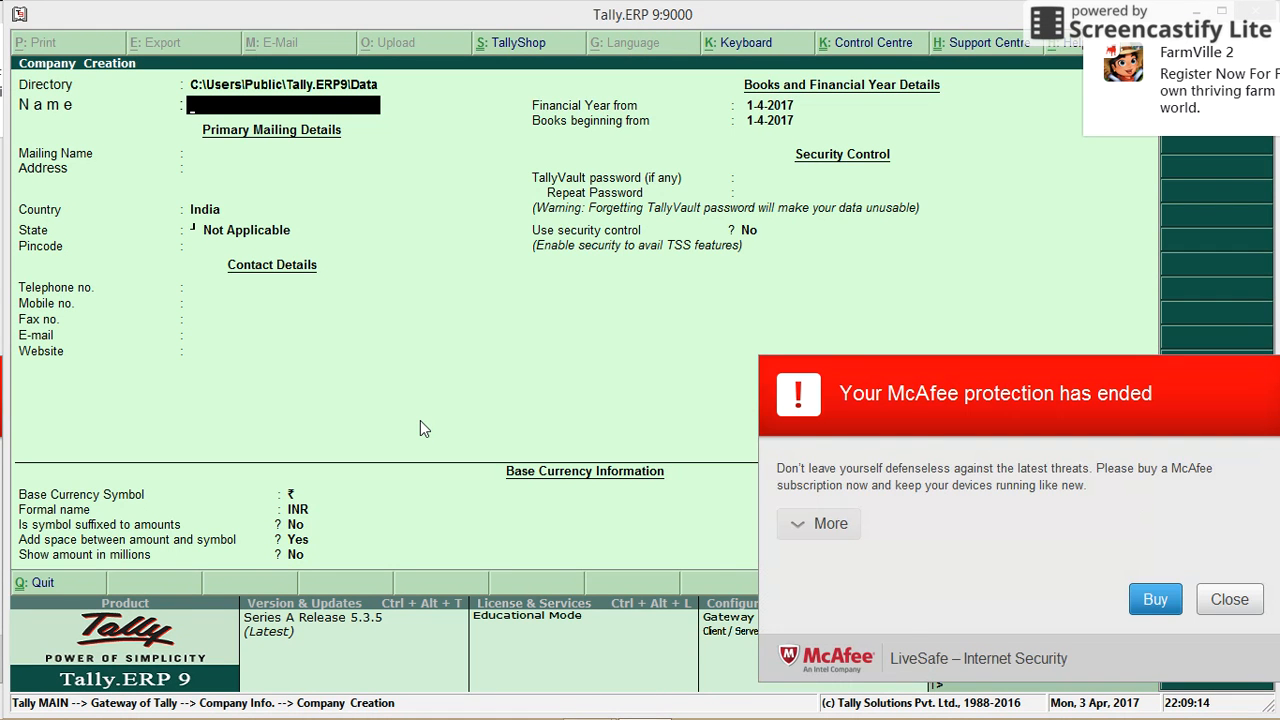
{"action": "left_click", "coordinate": [1229, 600]}
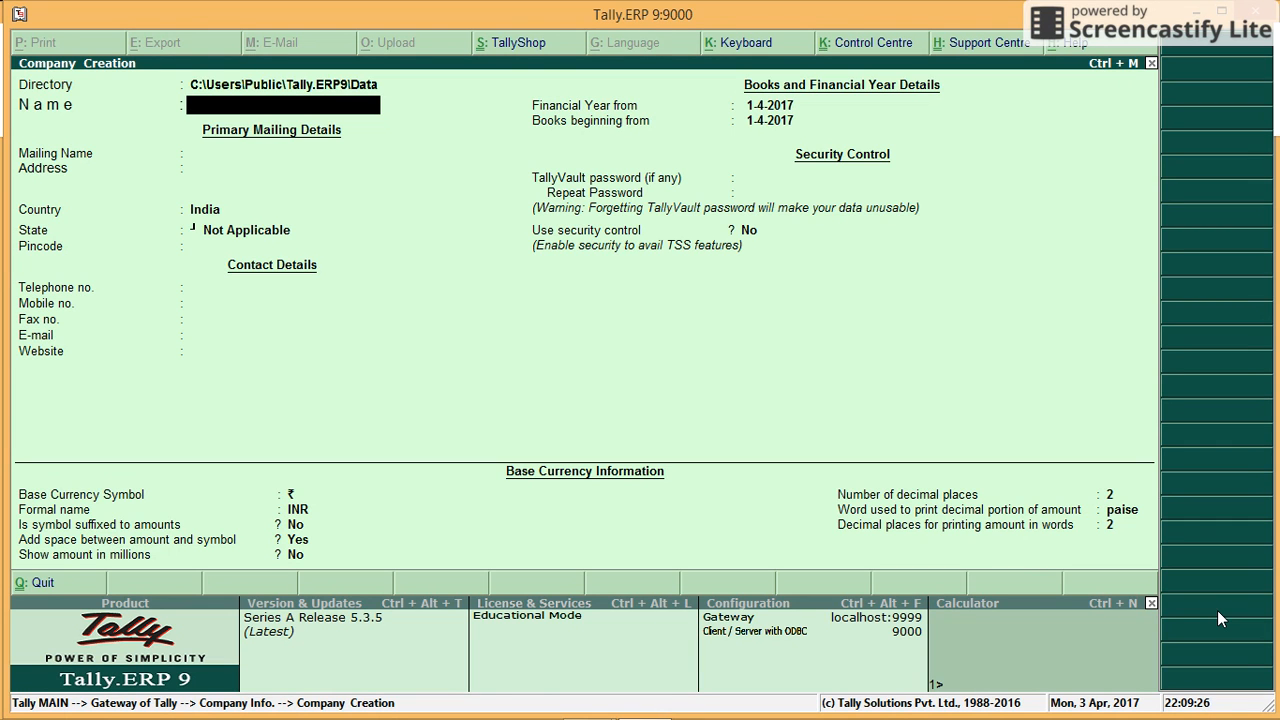
Step: Name the company 'Mohit & Co', fixing the mistyped 'Tax & Co', and accept the matching mailing name
{"action": "type", "text": "Tax & Co."}
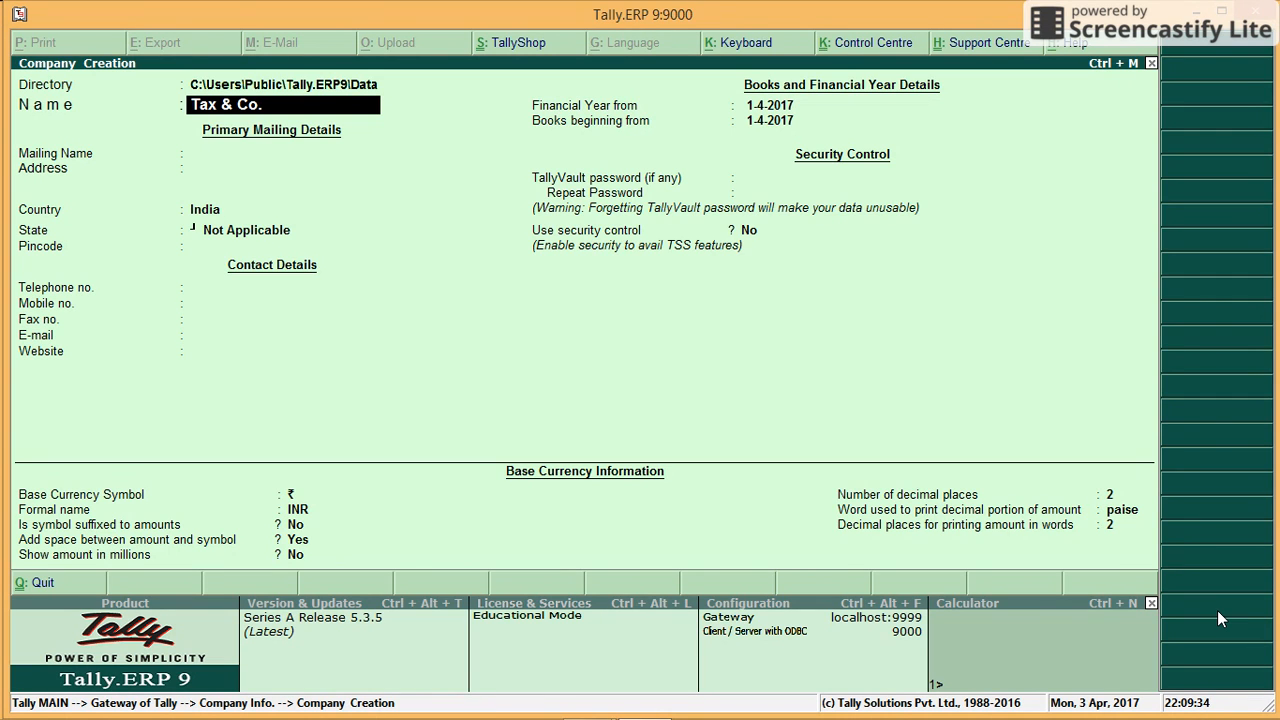
{"action": "key", "text": "BackSpace"}
{"action": "key", "text": "BackSpace"}
{"action": "key", "text": "BackSpace"}
{"action": "key", "text": "BackSpace"}
{"action": "key", "text": "BackSpace"}
{"action": "key", "text": "BackSpace"}
{"action": "key", "text": "BackSpace"}
{"action": "key", "text": "BackSpace"}
{"action": "type", "text": "Mohit & Co"}
{"action": "key", "text": "Return"}
{"action": "key", "text": "Return"}
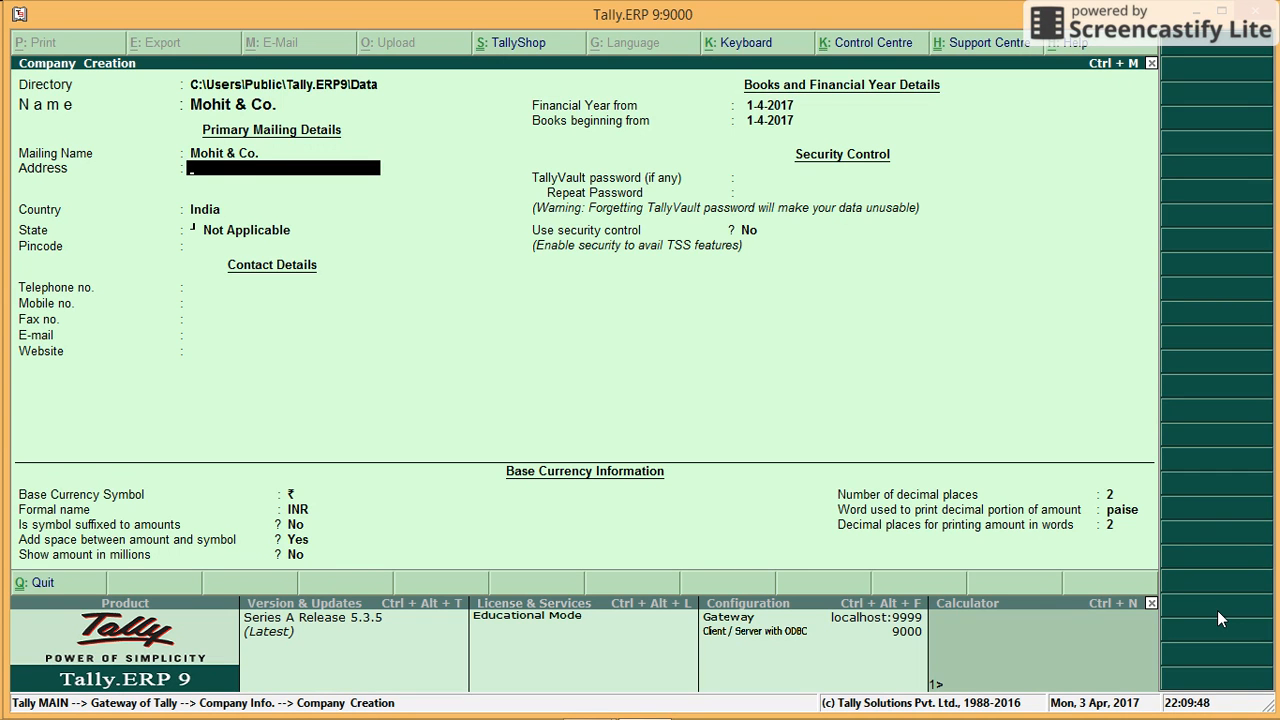
Step: Fill in the company's two-line street address
{"action": "key", "text": "Return"}
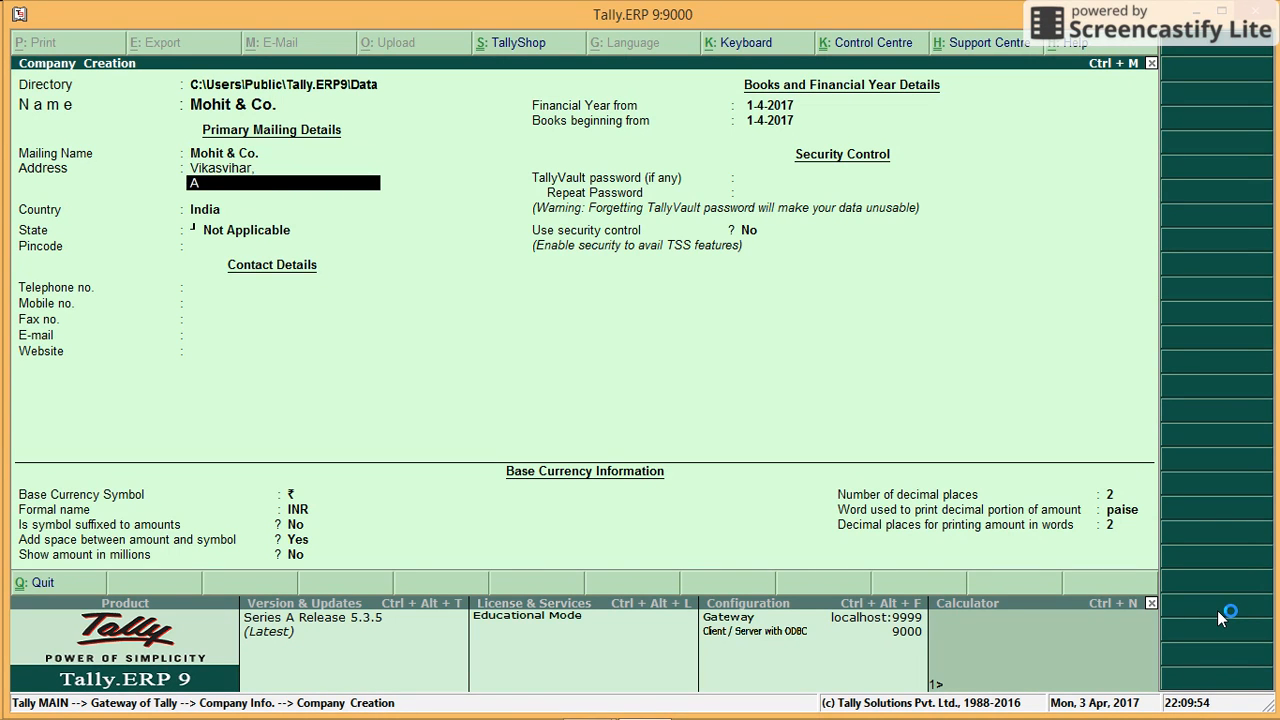
{"action": "key", "text": "Return"}
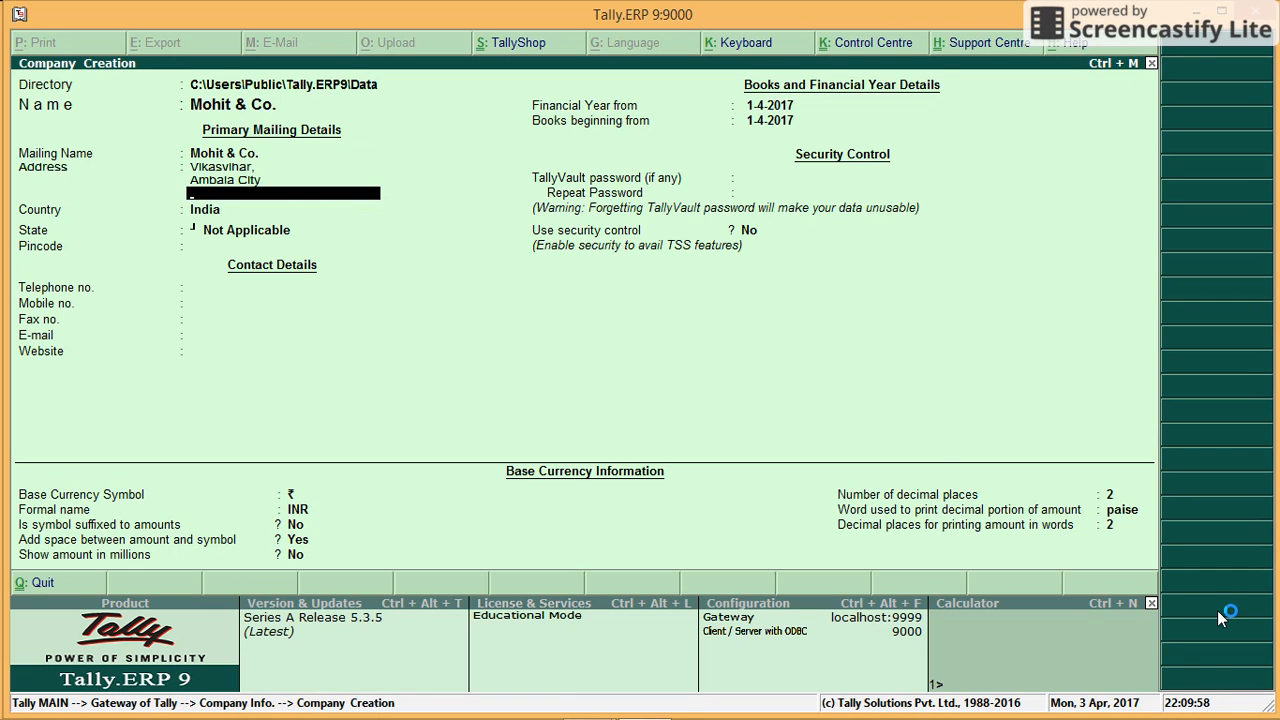
Step: Keep India as country, pick Haryana as the state, and enter the company's pincode
{"action": "key", "text": "Return"}
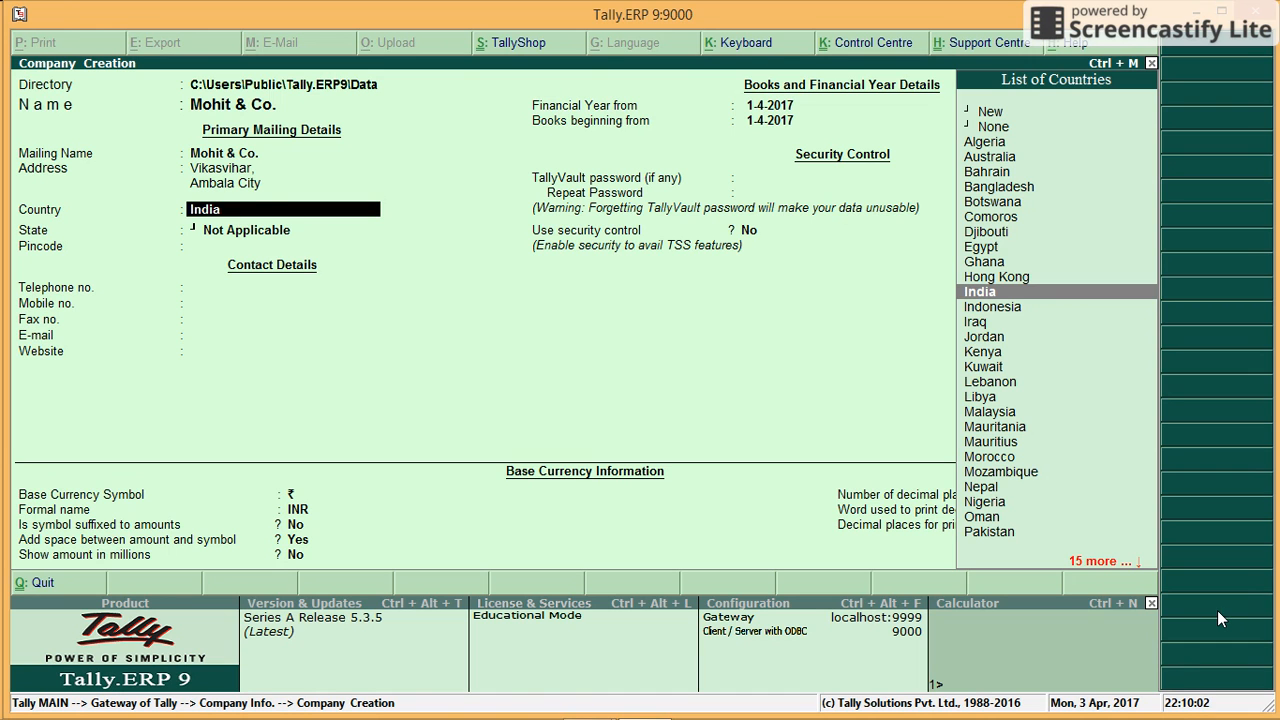
{"action": "key", "text": "Return"}
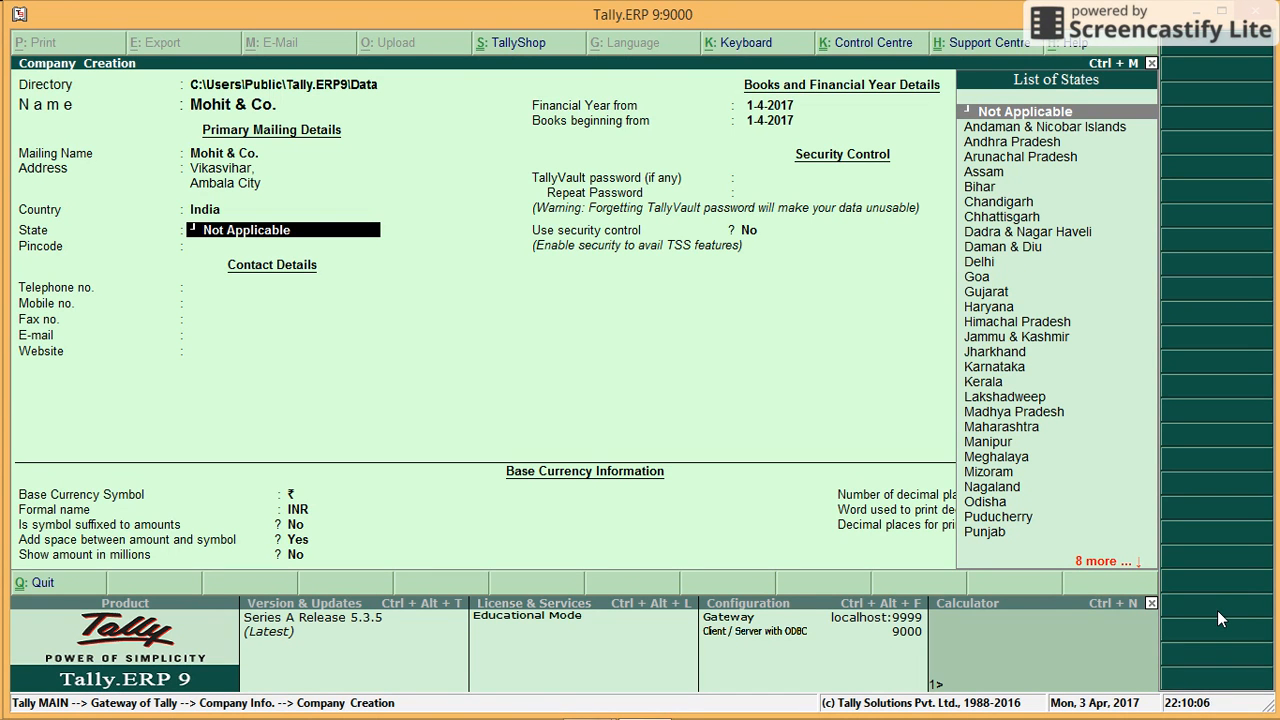
{"action": "type", "text": "Ha"}
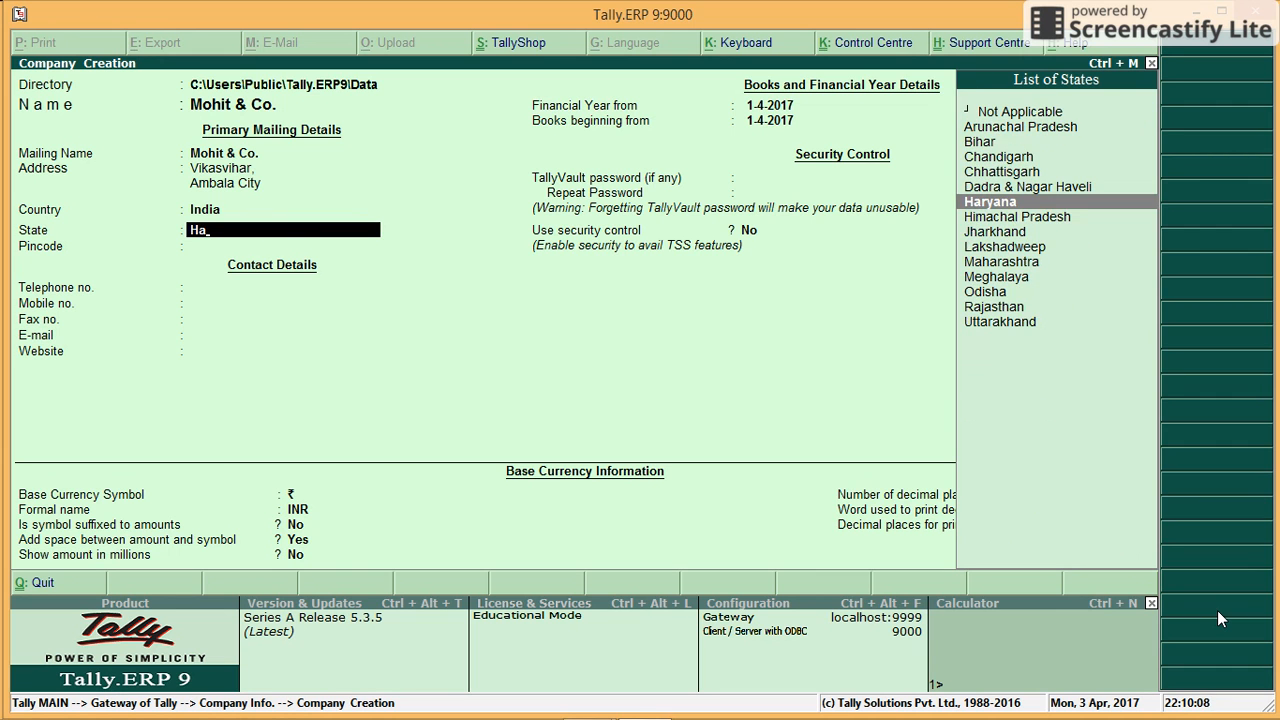
{"action": "key", "text": "Return"}
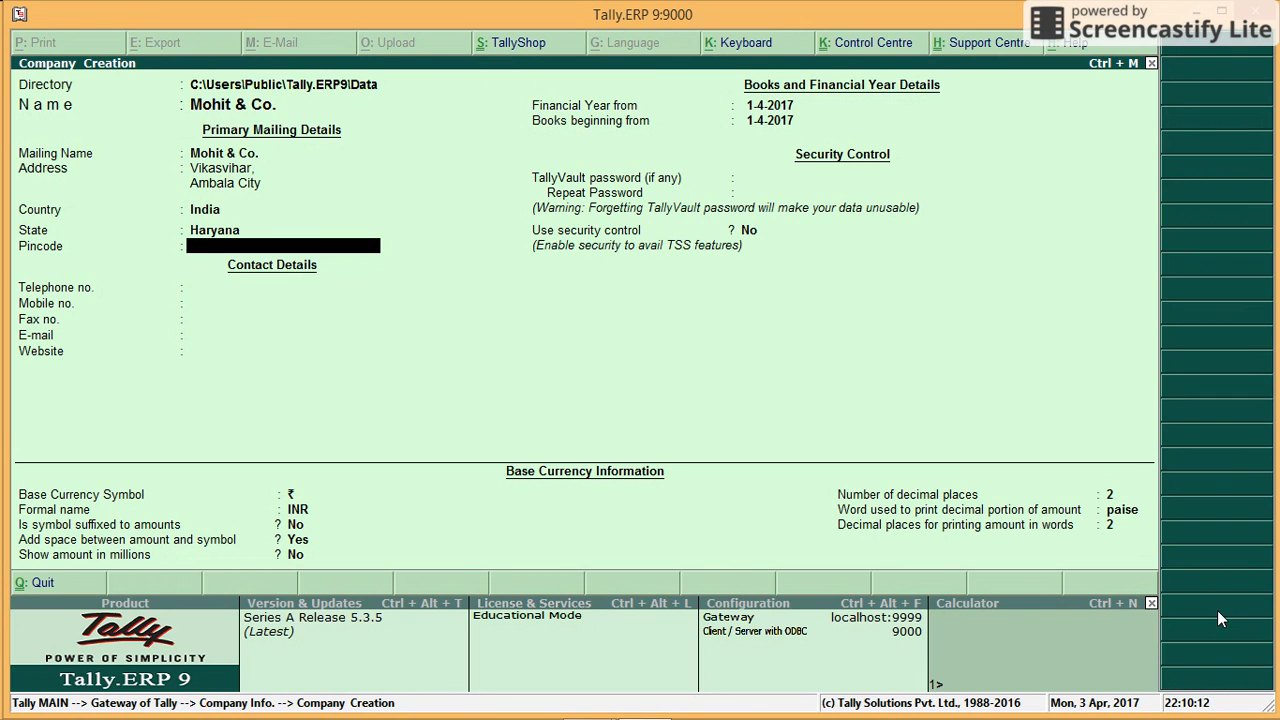
{"action": "type", "text": "134003"}
Step: Enter the company's telephone and mobile numbers, skip fax, and type its Gmail e-mail address
{"action": "key", "text": "Return"}
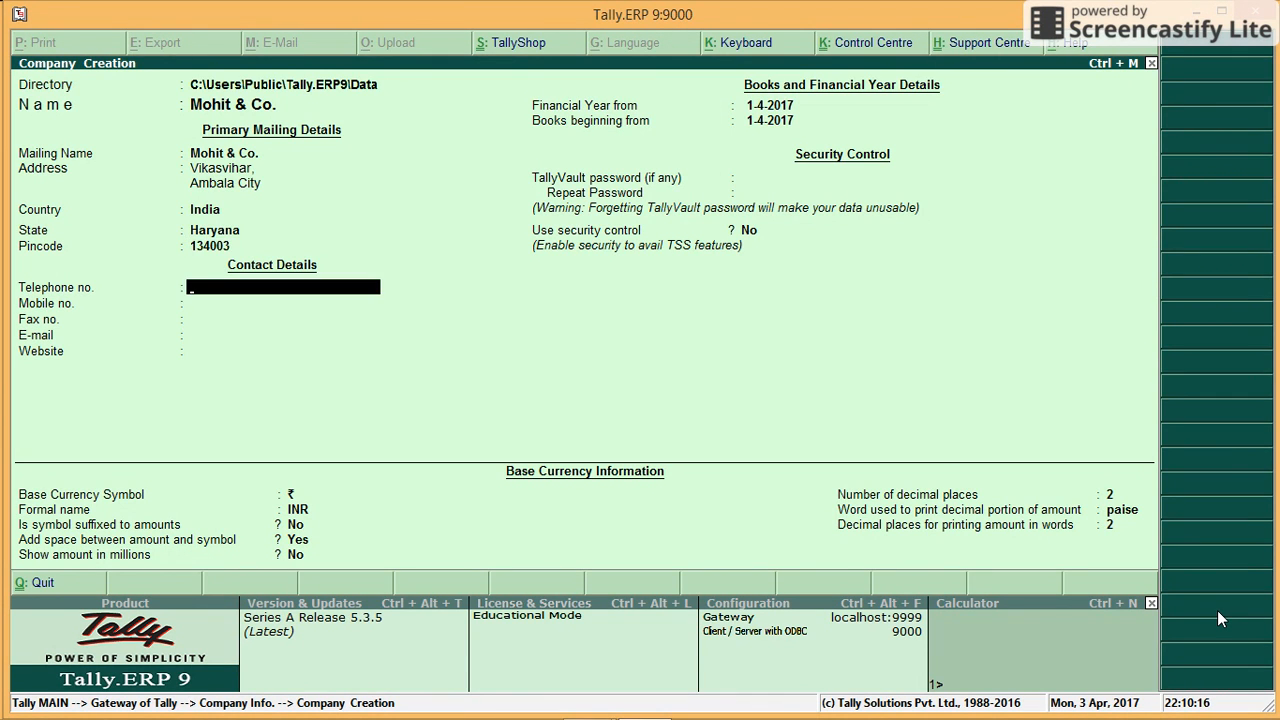
{"action": "key", "text": "Return"}
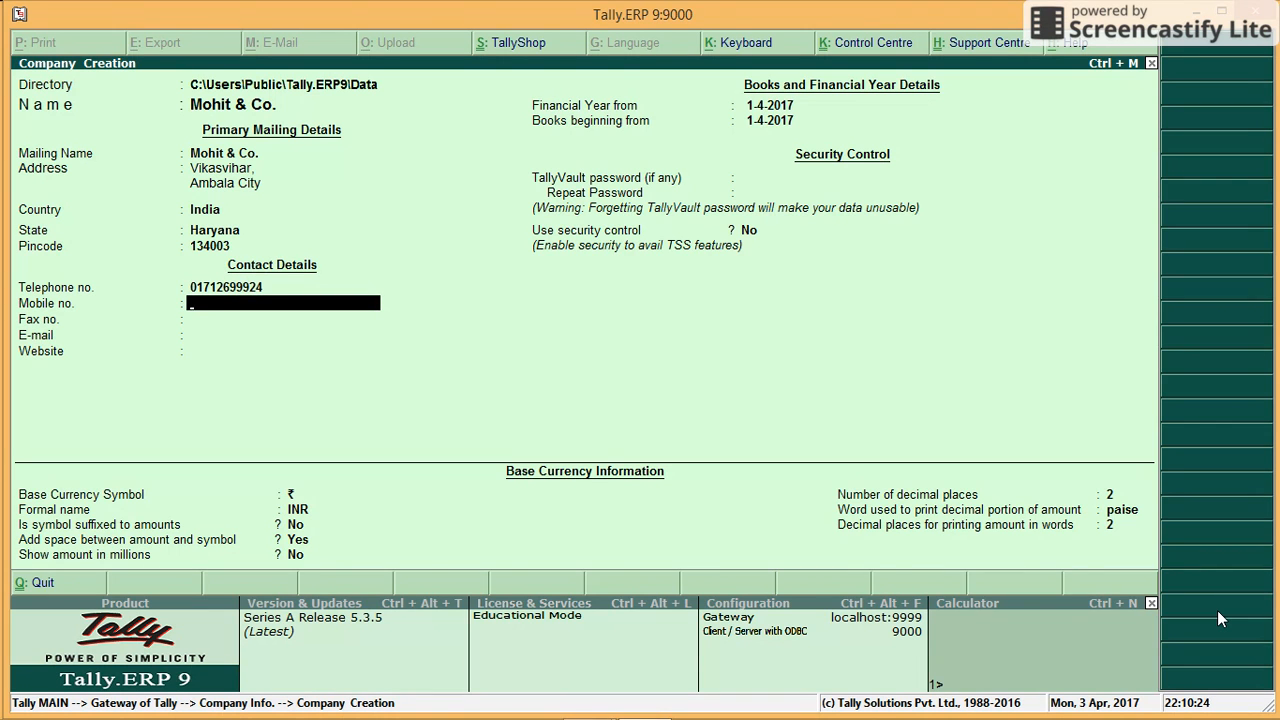
{"action": "key", "text": "Return"}
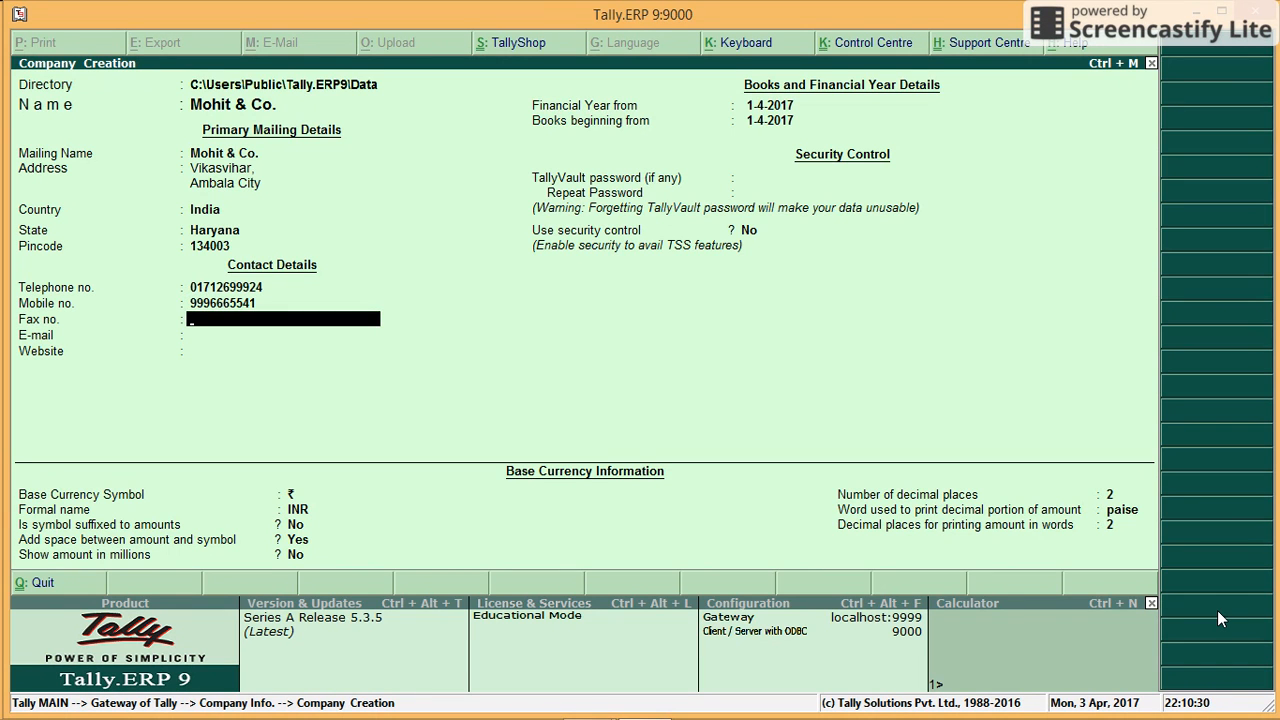
{"action": "key", "text": "Return"}
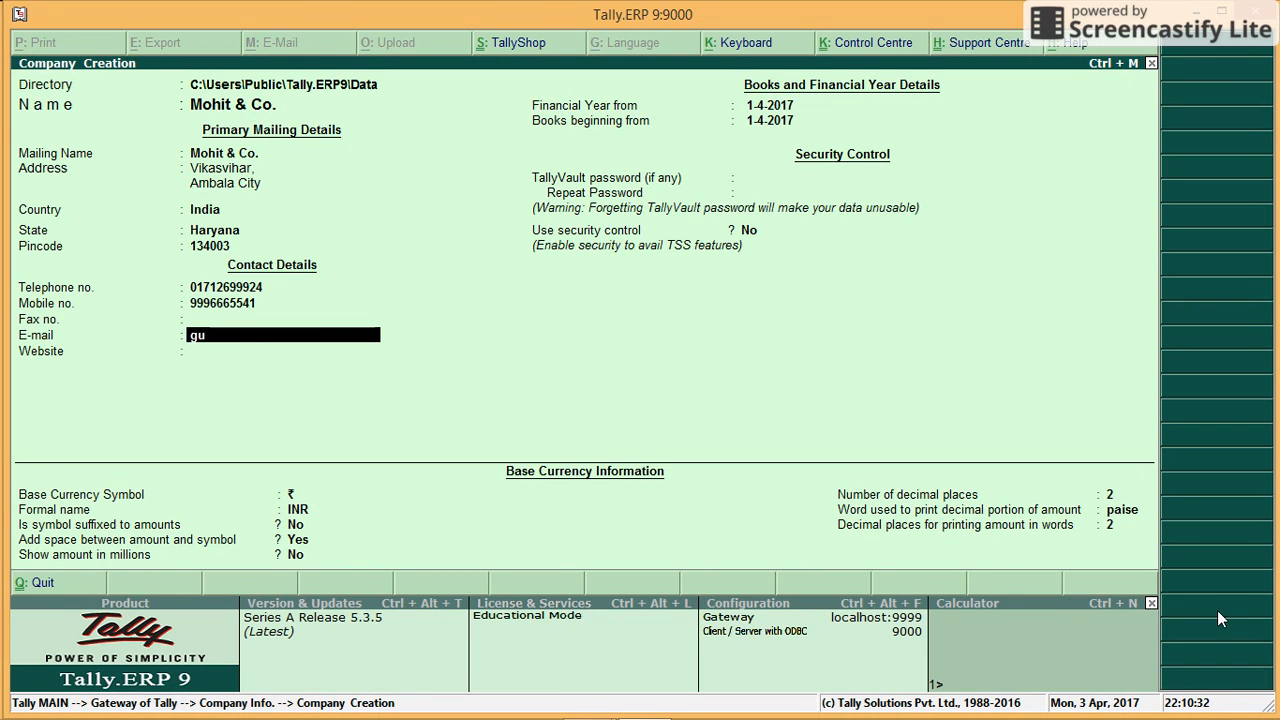
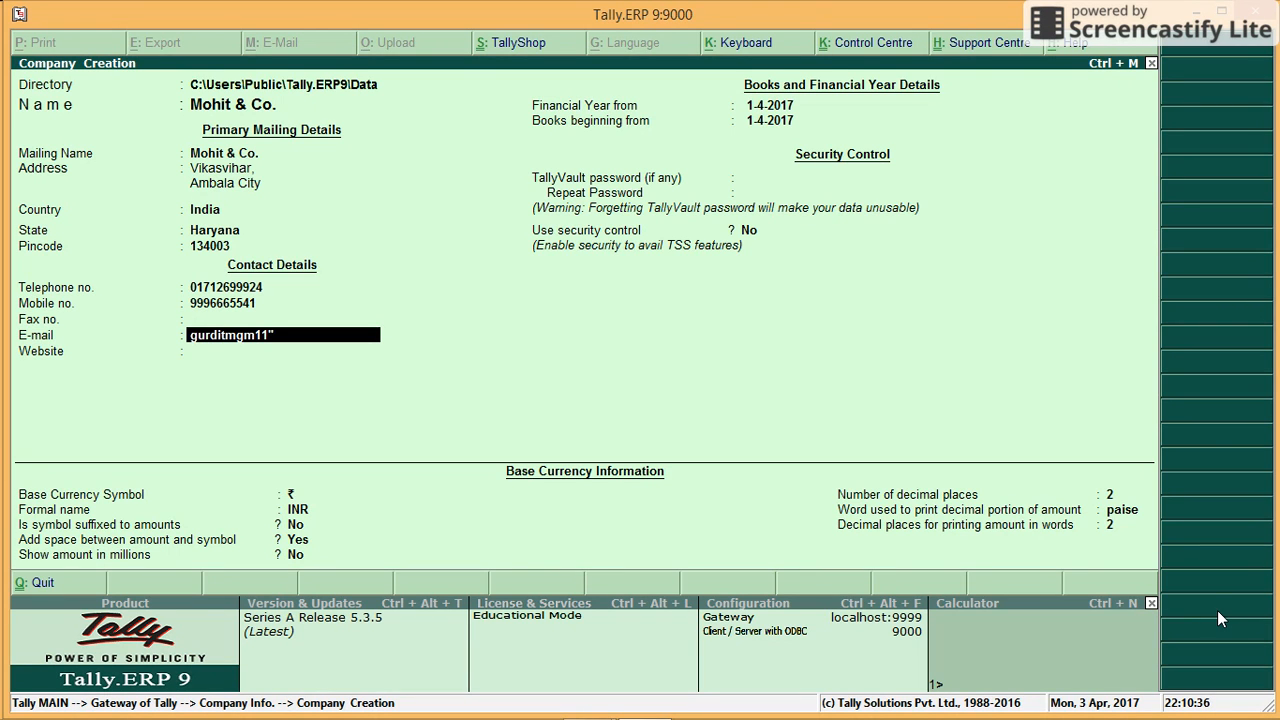
{"action": "key", "text": "Return"}
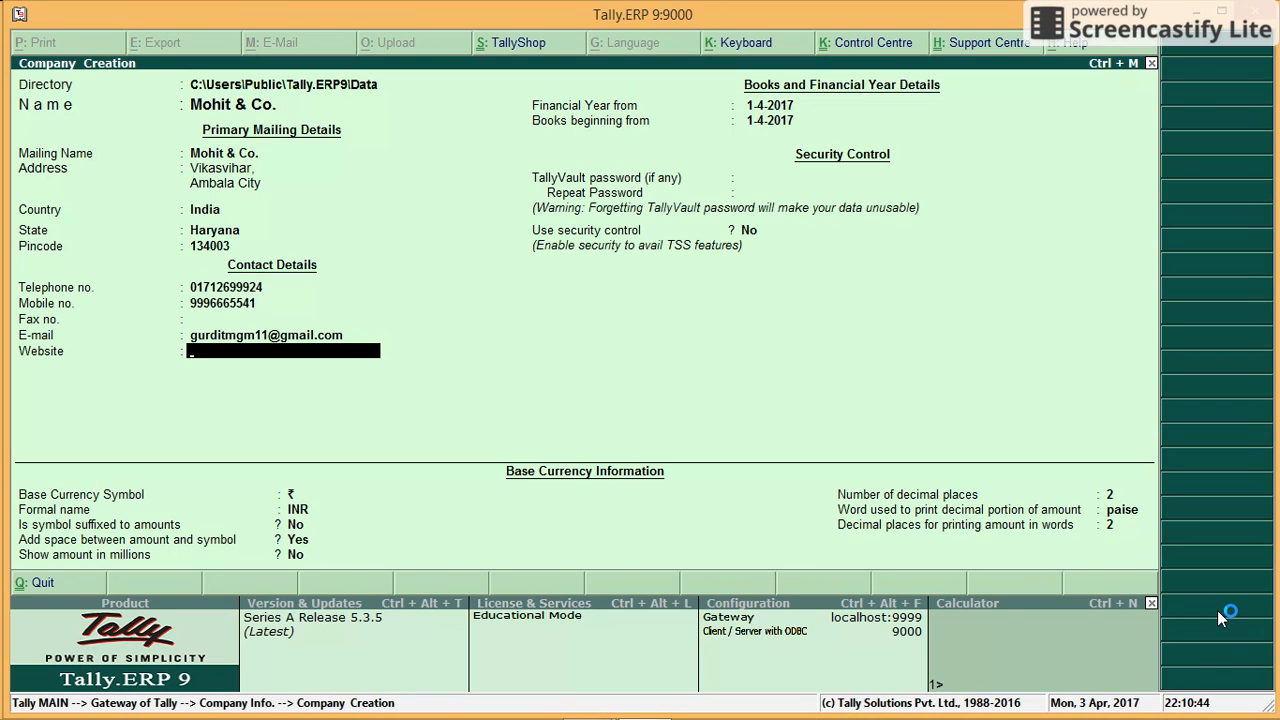
Step: Keep 1-4-2017 as financial year and books start, with no TallyVault password or security control
{"action": "key", "text": "Return"}
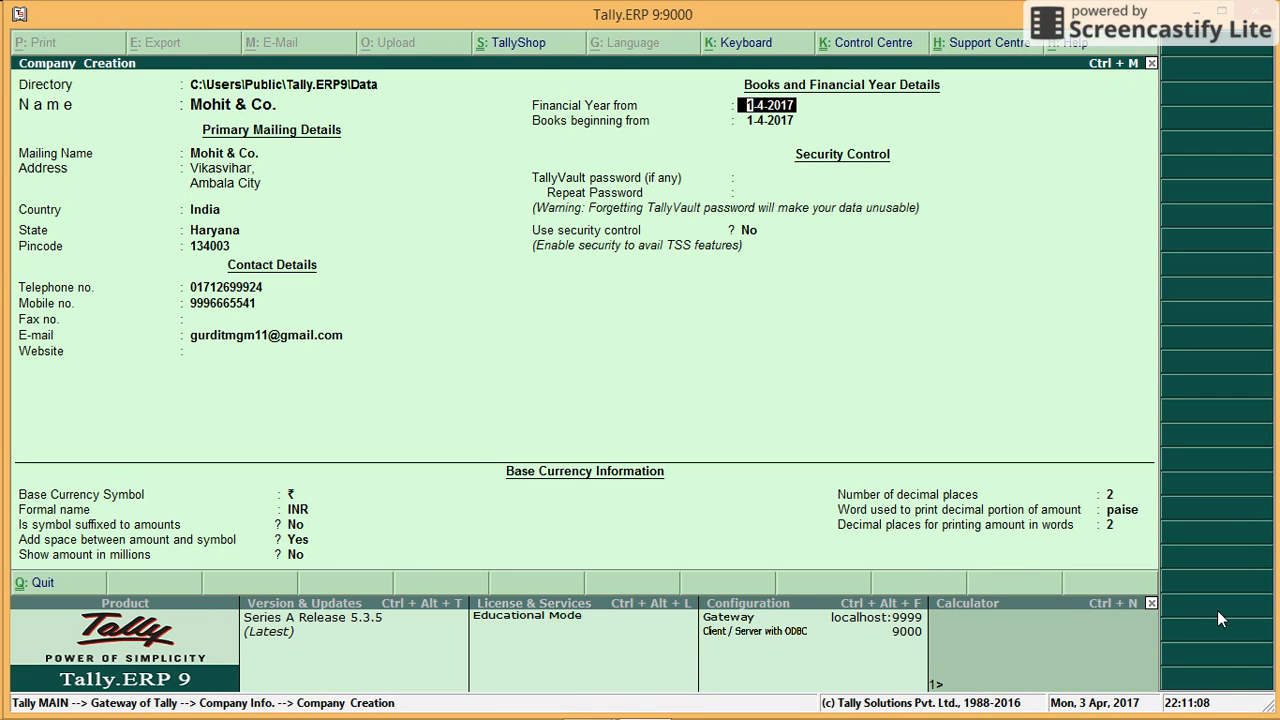
{"action": "key", "text": "Return"}
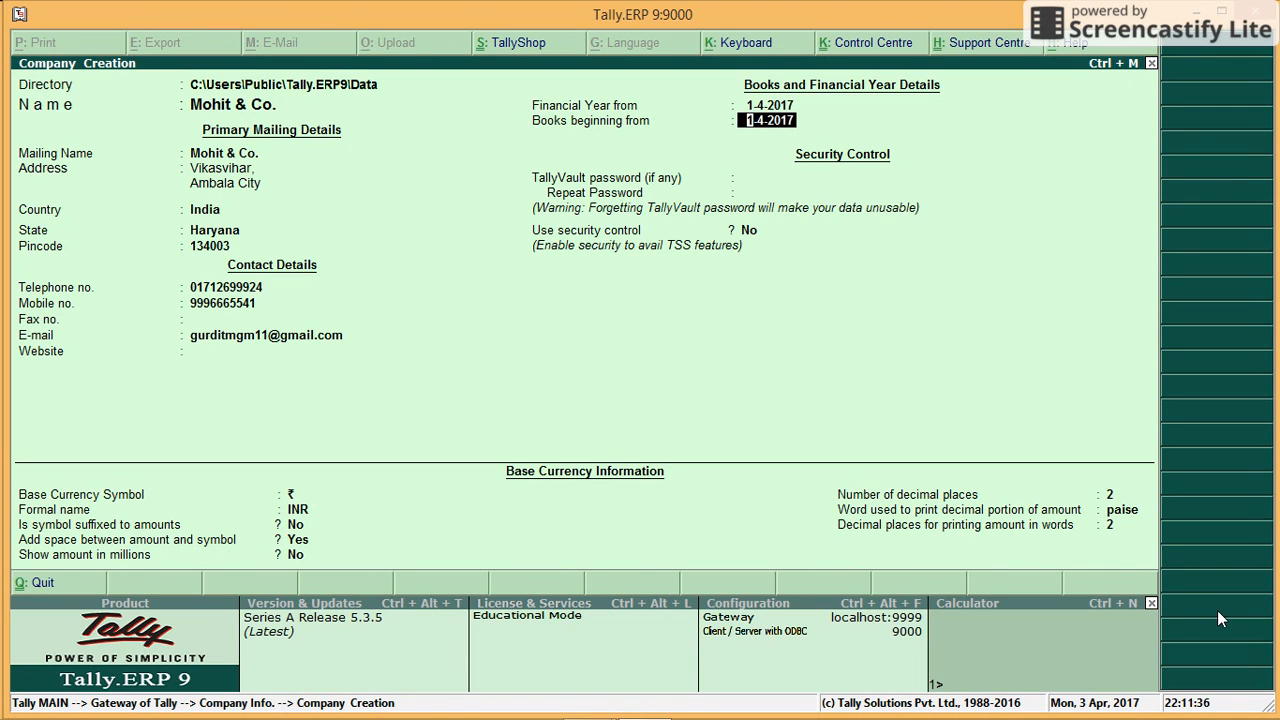
{"action": "key", "text": "Return"}
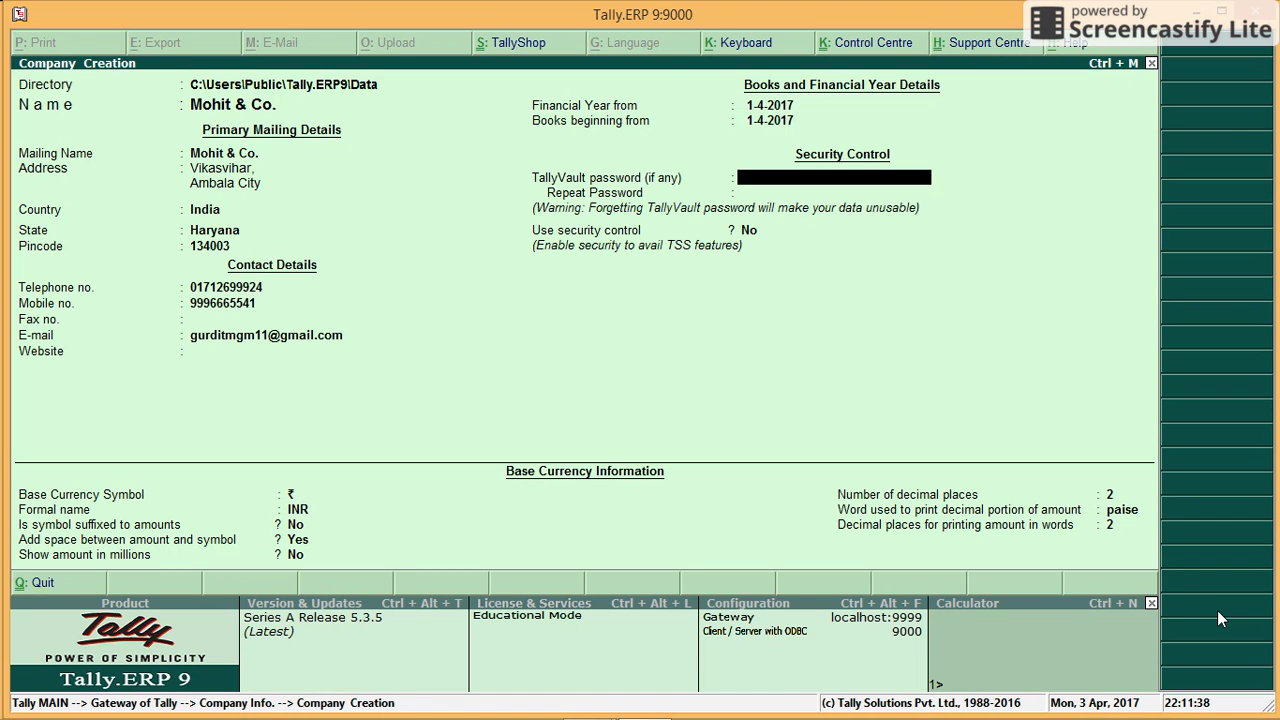
{"action": "key", "text": "Return"}
{"action": "key", "text": "Return"}
{"action": "key", "text": "Return"}
{"action": "key", "text": "Return"}
{"action": "key", "text": "Return"}
{"action": "key", "text": "Return"}
{"action": "key", "text": "Return"}
{"action": "key", "text": "Return"}
{"action": "key", "text": "Return"}
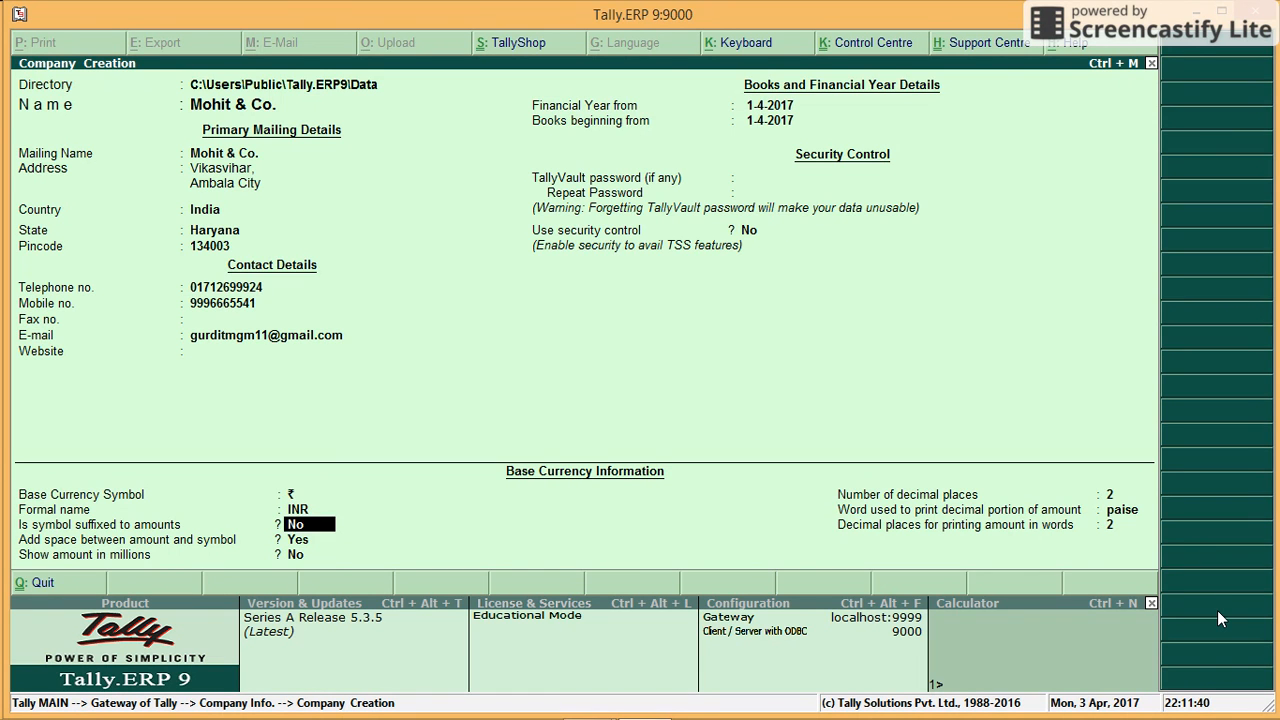
{"action": "key", "text": "Return"}
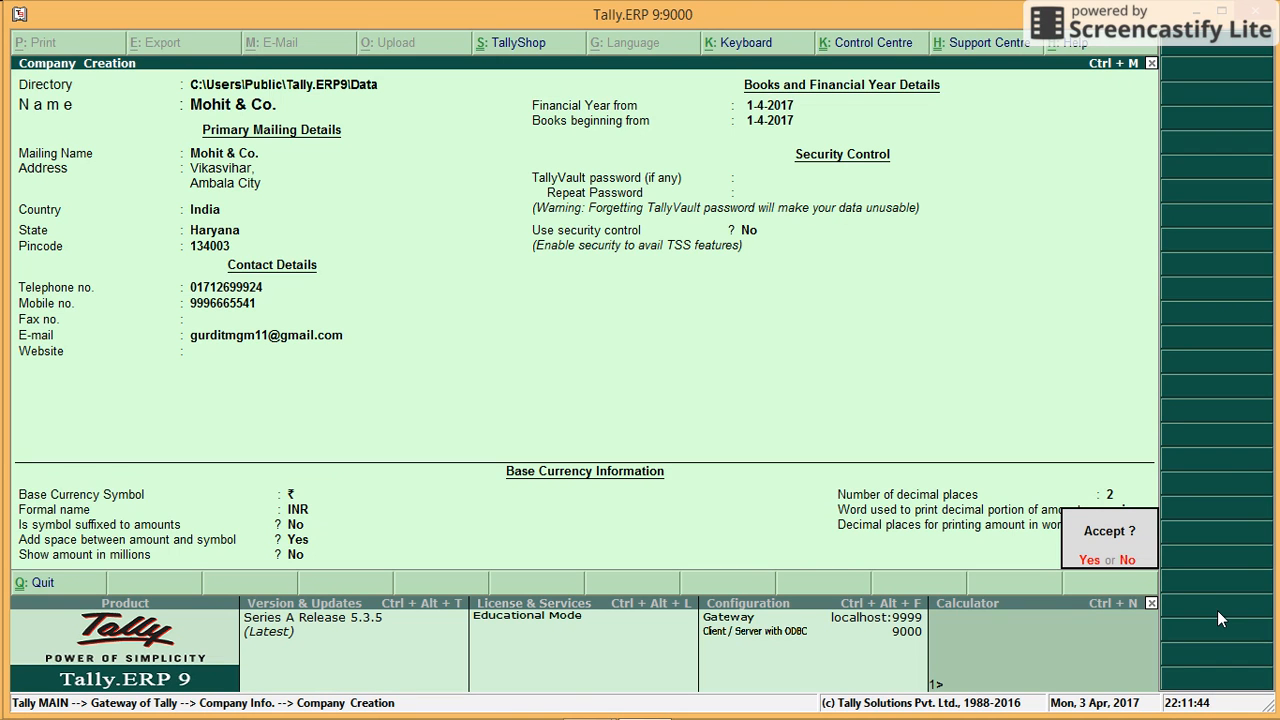
Step: Accept the Company Creation screen so Mohit & Co. is saved and loaded
{"action": "key", "text": "Return"}
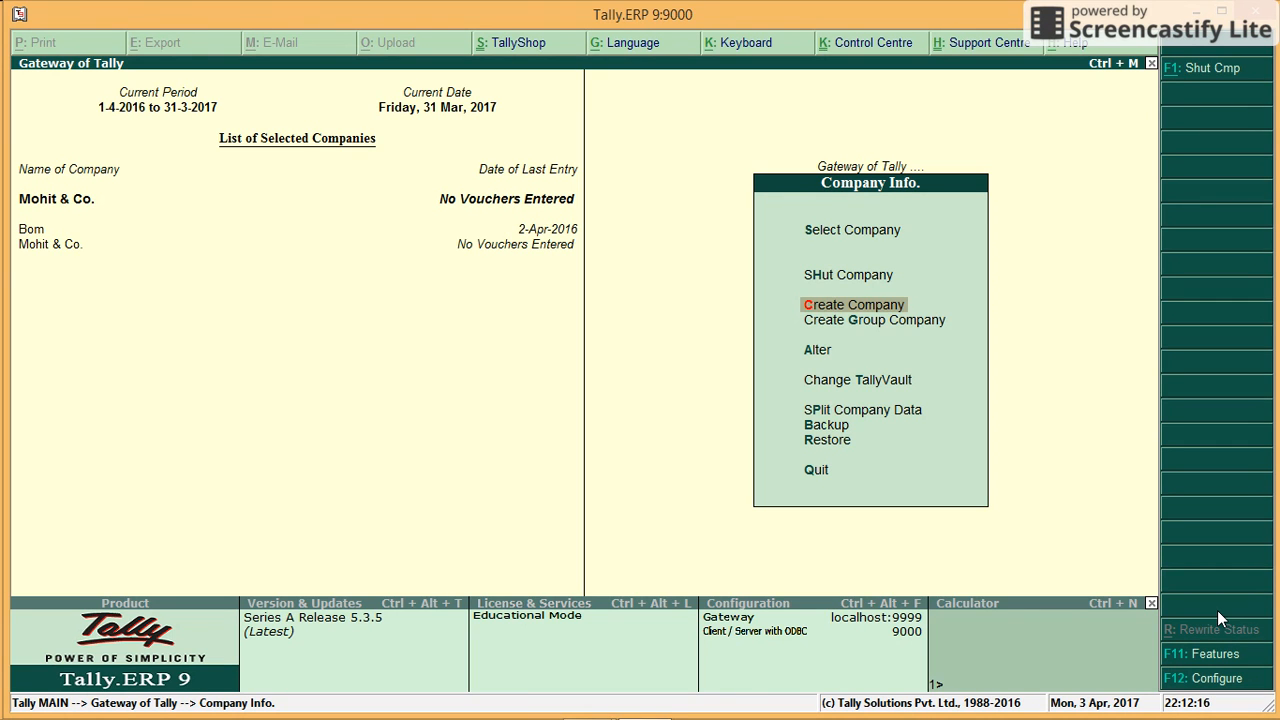
{"action": "key", "text": "Up"}
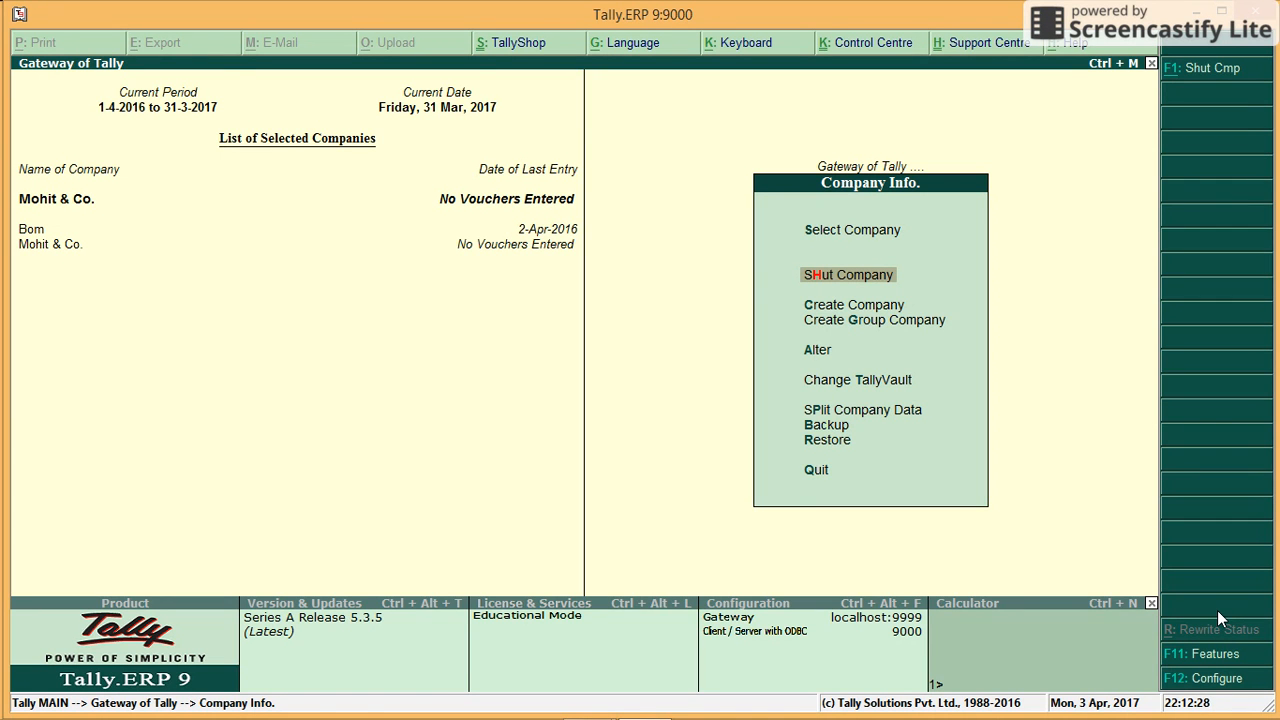
Step: Shut the Bom company from the List of Companies
{"action": "key", "text": "Return"}
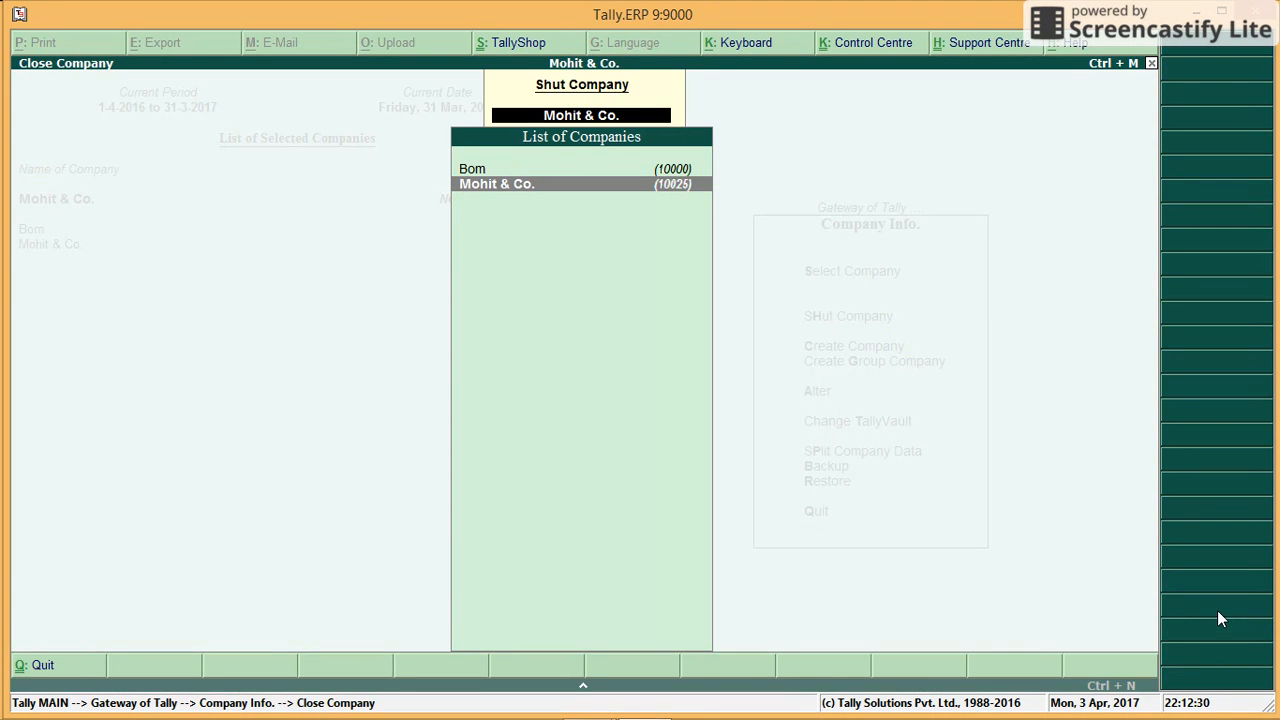
{"action": "key", "text": "Up"}
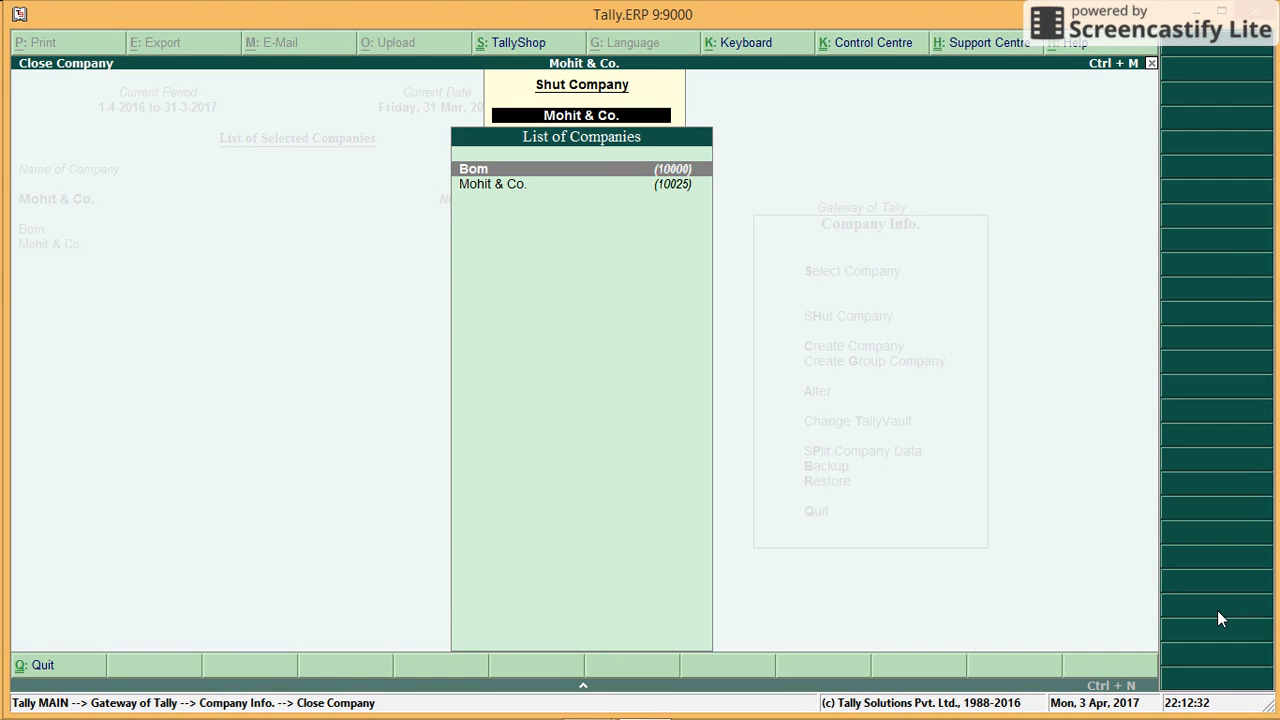
{"action": "key", "text": "Return"}
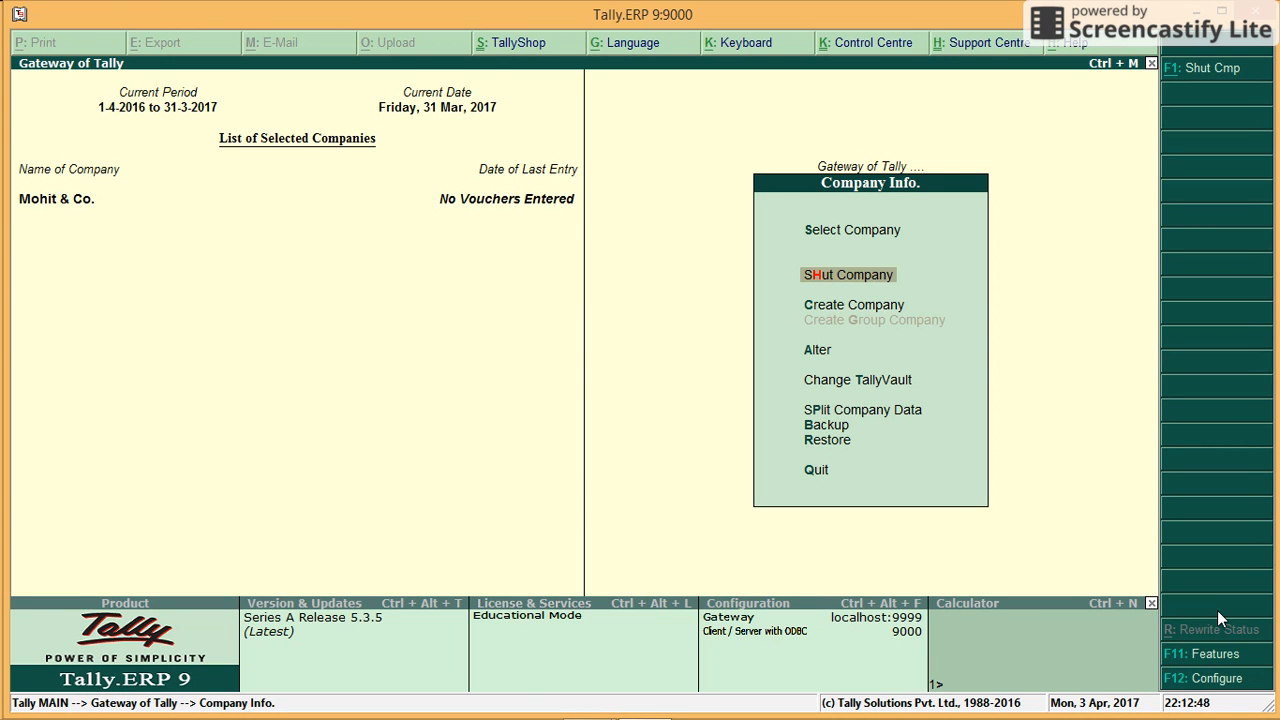
Step: Shut Mohit & Co., then select it again from the Select Company list
{"action": "key", "text": "Return"}
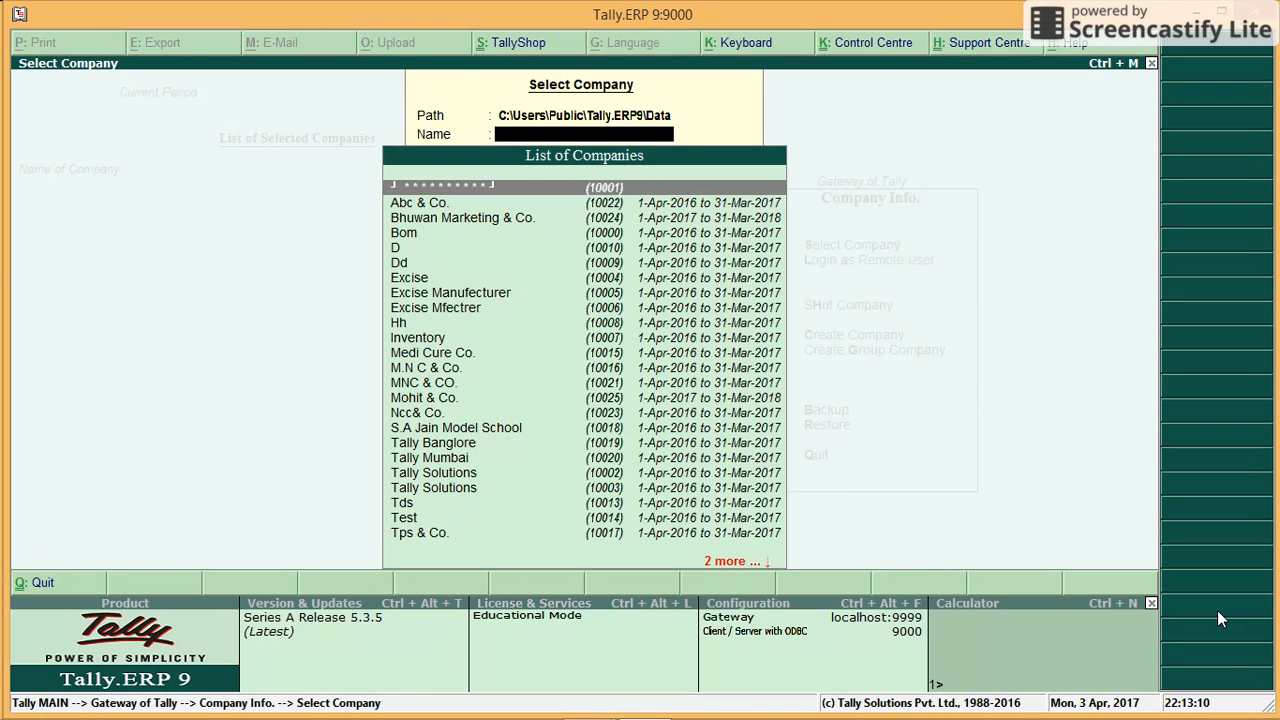
{"action": "type", "text": "M"}
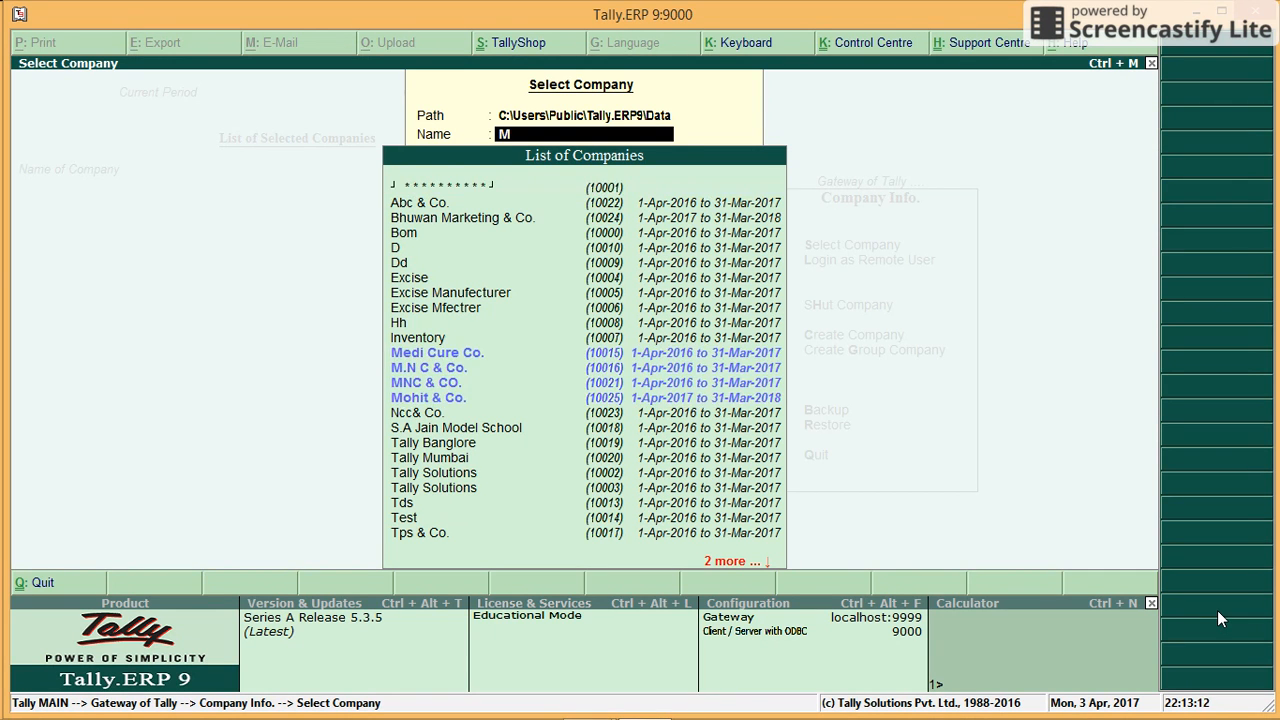
{"action": "key", "text": "Down"}
{"action": "key", "text": "Down"}
{"action": "key", "text": "Down"}
{"action": "key", "text": "Down"}
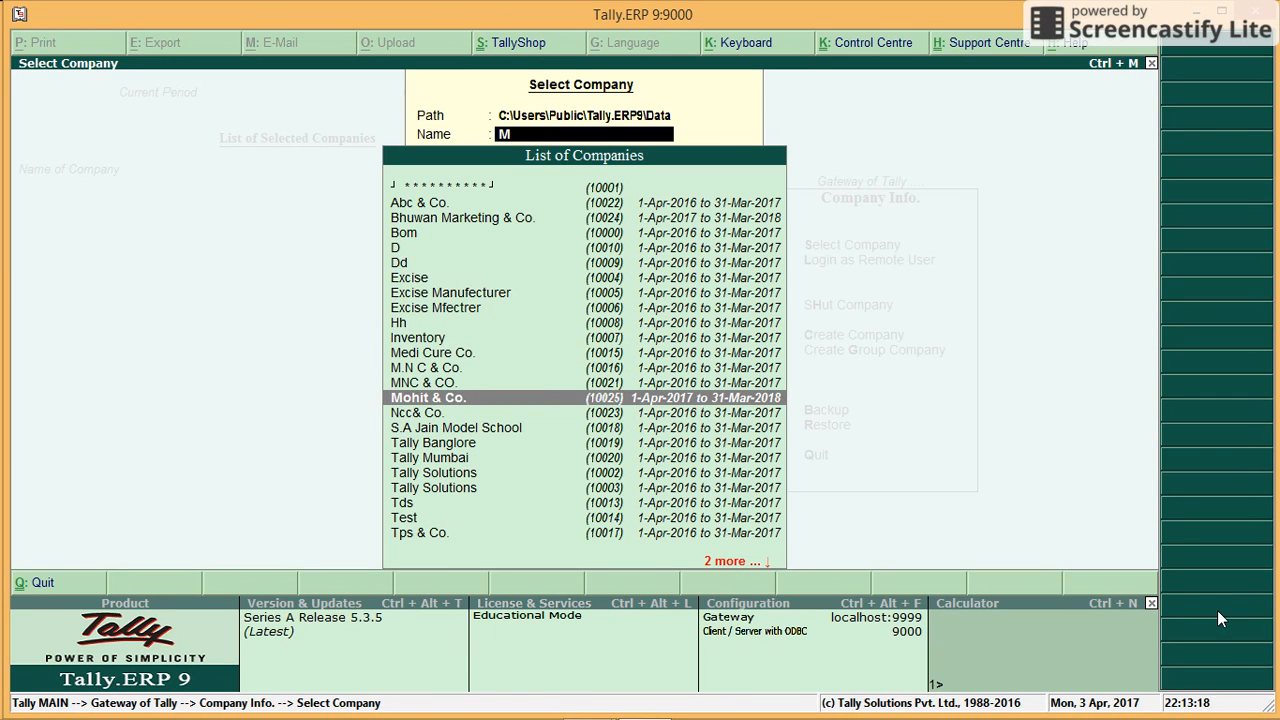
{"action": "key", "text": "Return"}
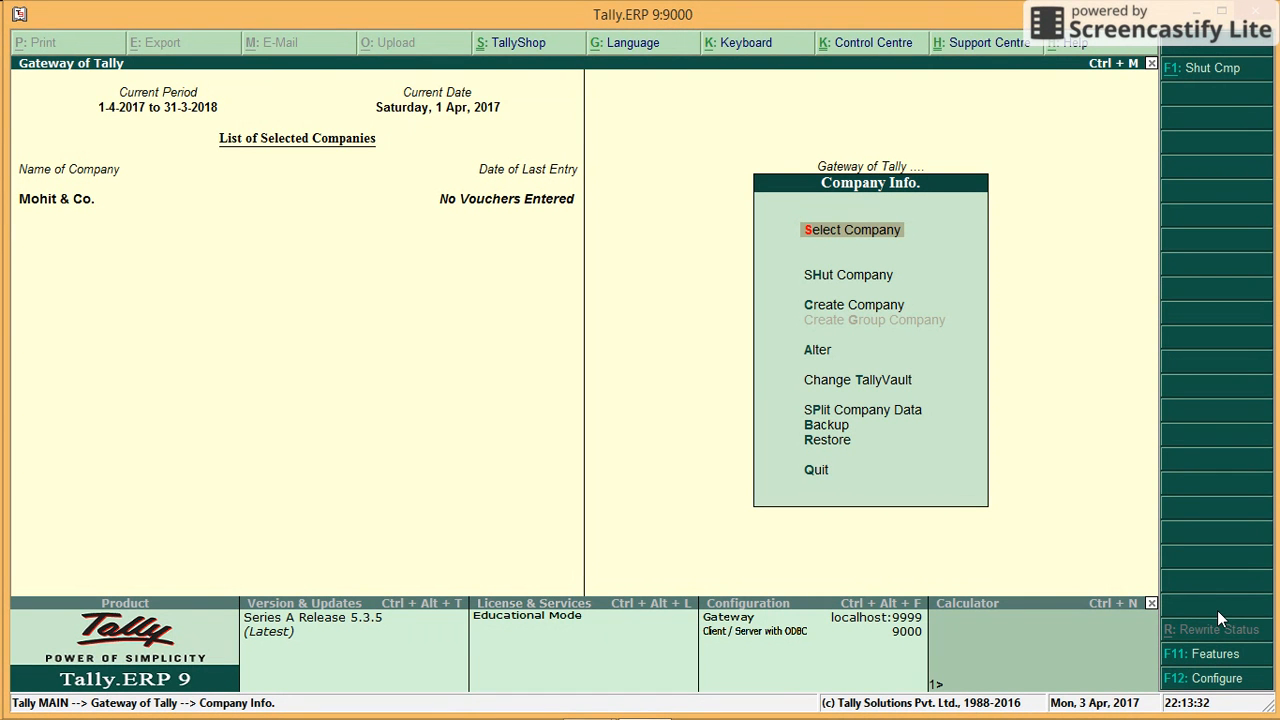
Step: Open Mohit & Co. in Company Alteration and pass through every field unchanged to the accept prompt
{"action": "key", "text": "Down"}
{"action": "key", "text": "Down"}
{"action": "key", "text": "Down"}
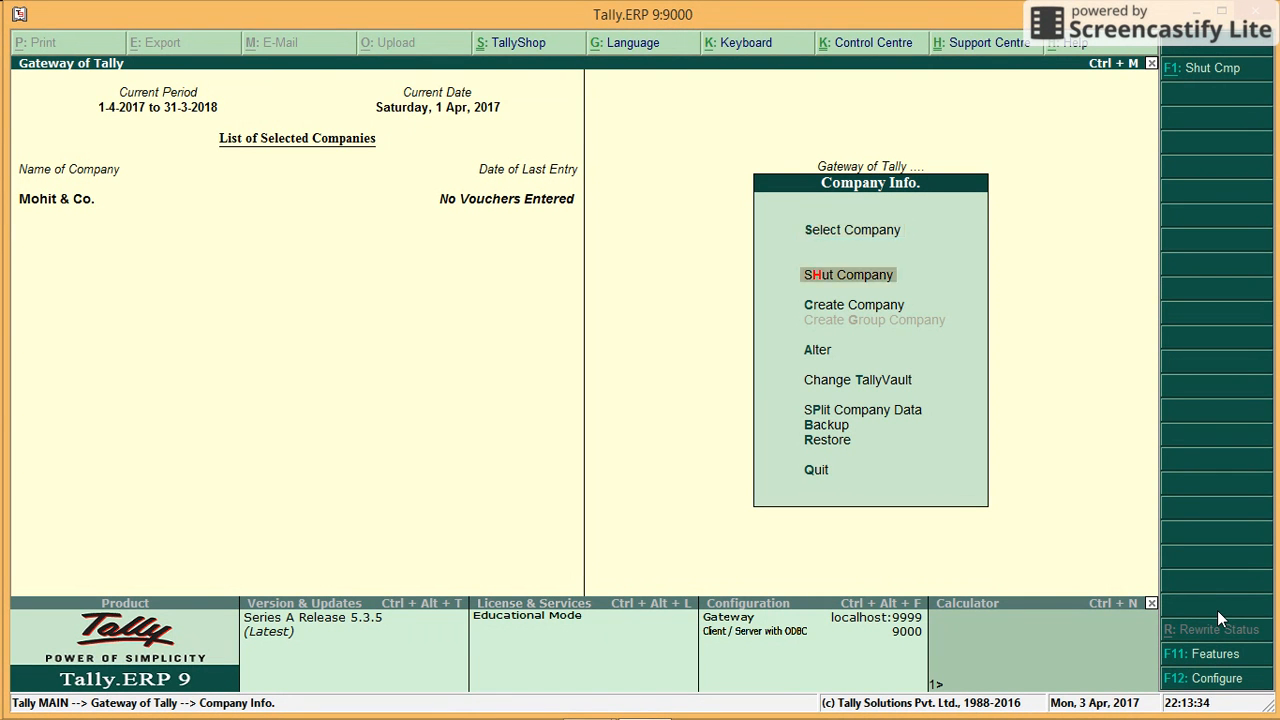
{"action": "key", "text": "Return"}
{"action": "key", "text": "Return"}
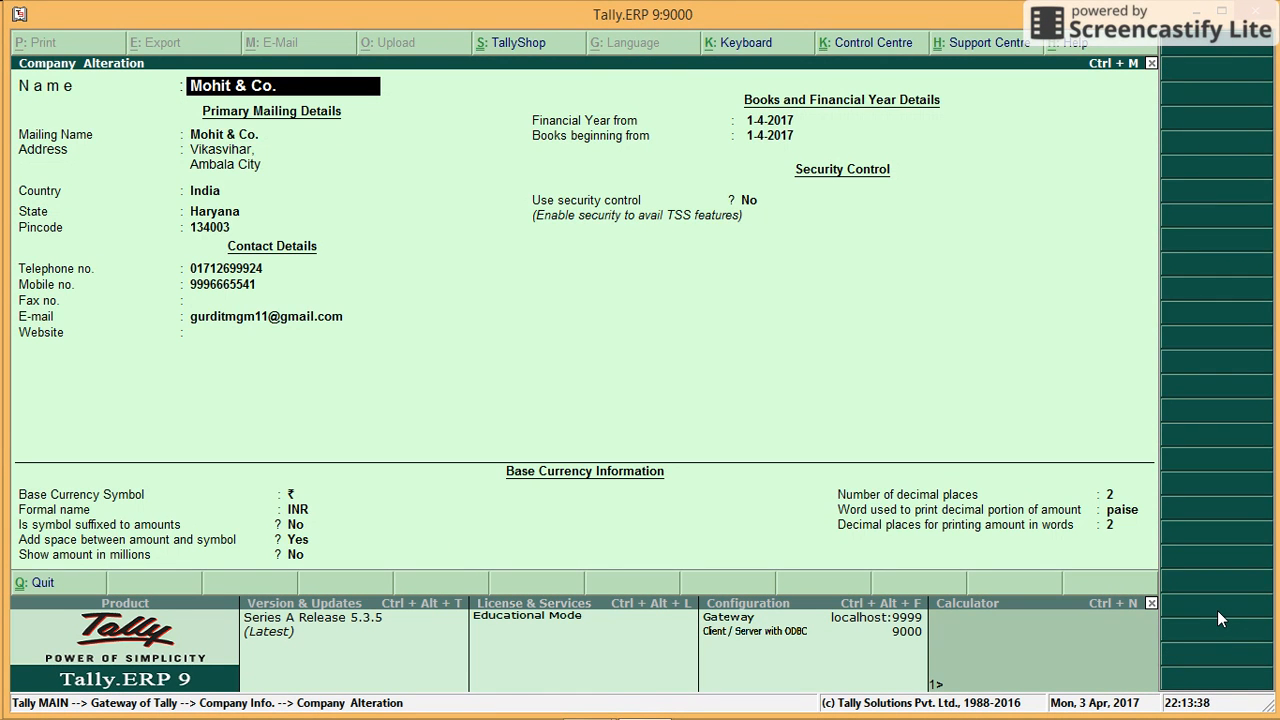
{"action": "key", "text": "Return"}
{"action": "key", "text": "Return"}
{"action": "key", "text": "Return"}
{"action": "key", "text": "Return"}
{"action": "key", "text": "Return"}
{"action": "key", "text": "Return"}
{"action": "key", "text": "Return"}
{"action": "key", "text": "Return"}
{"action": "key", "text": "Return"}
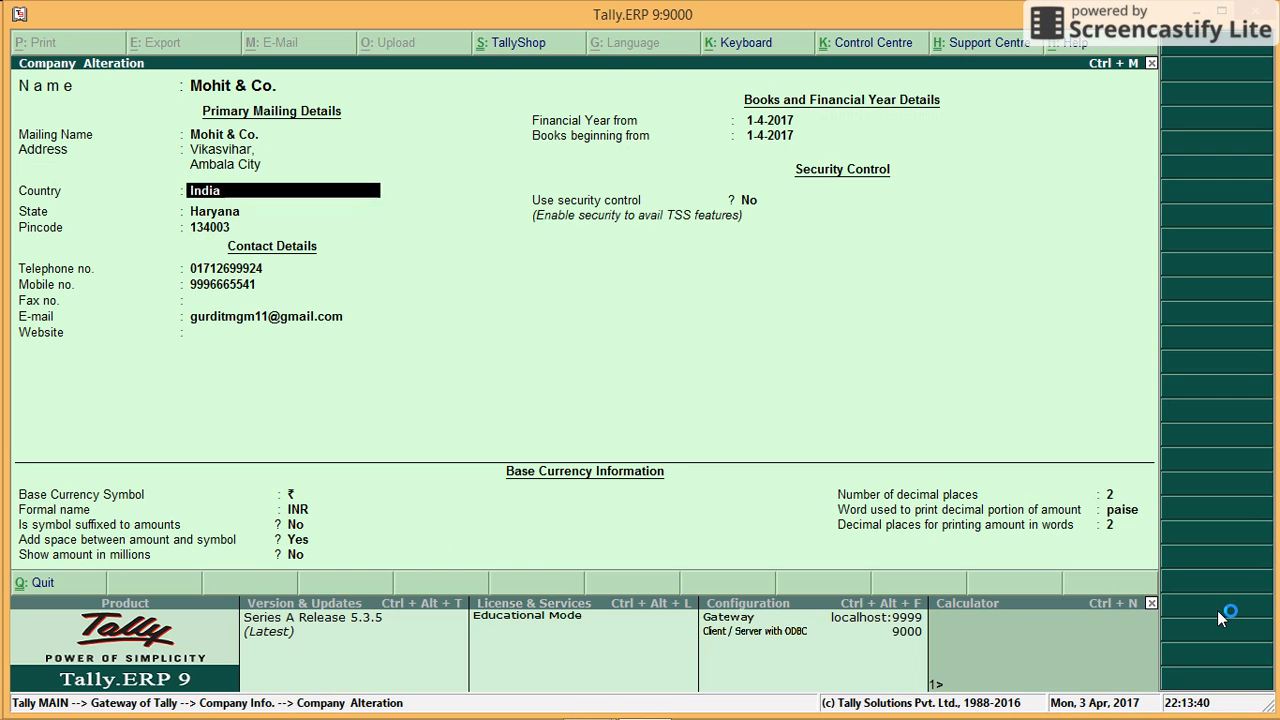
{"action": "key", "text": "Return"}
{"action": "key", "text": "Return"}
{"action": "key", "text": "Return"}
{"action": "key", "text": "Return"}
{"action": "key", "text": "Return"}
{"action": "key", "text": "Return"}
{"action": "key", "text": "Return"}
{"action": "key", "text": "Return"}
{"action": "key", "text": "Return"}
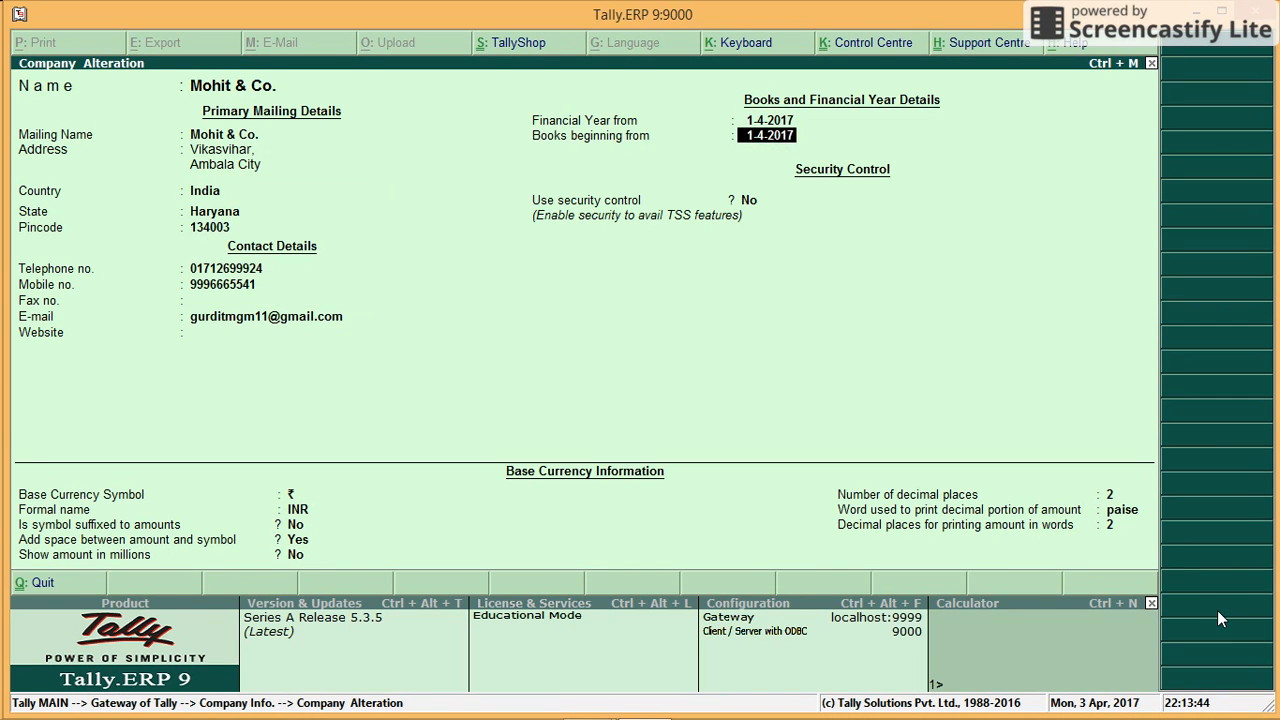
{"action": "key", "text": "Return"}
{"action": "key", "text": "Return"}
{"action": "key", "text": "Return"}
{"action": "key", "text": "Return"}
{"action": "key", "text": "Return"}
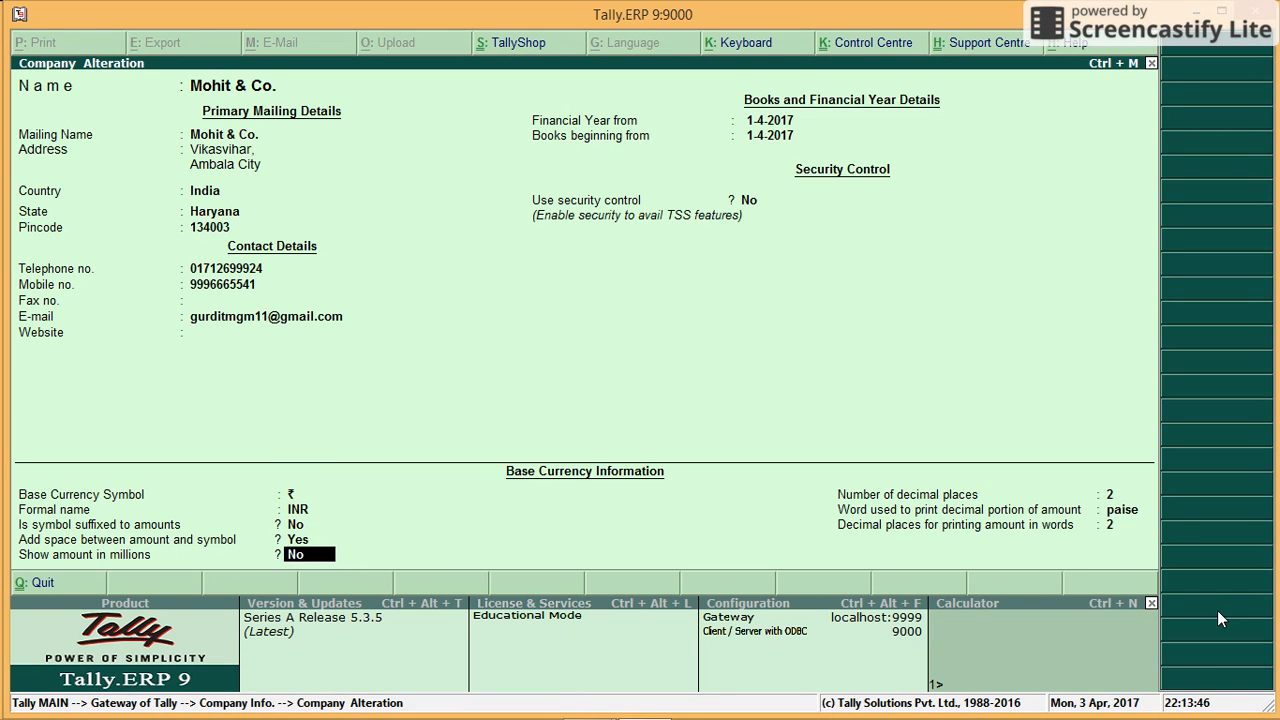
{"action": "key", "text": "Return"}
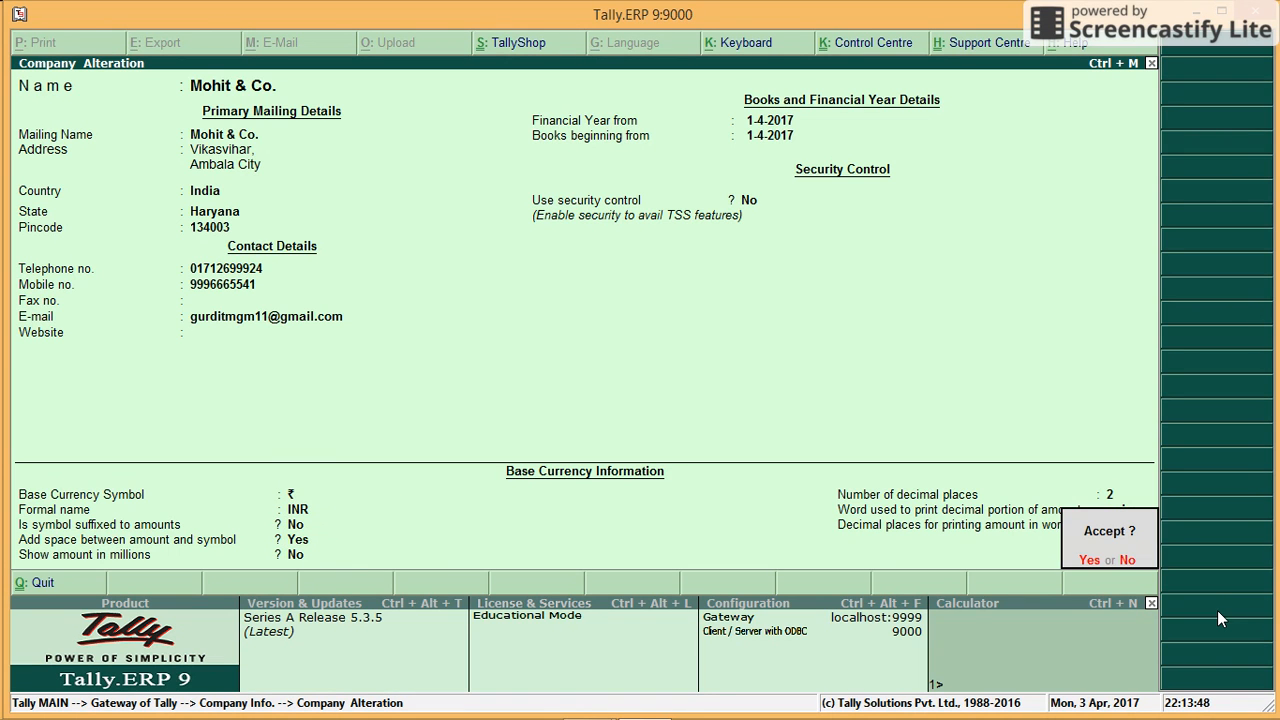
{"action": "key", "text": "Return"}
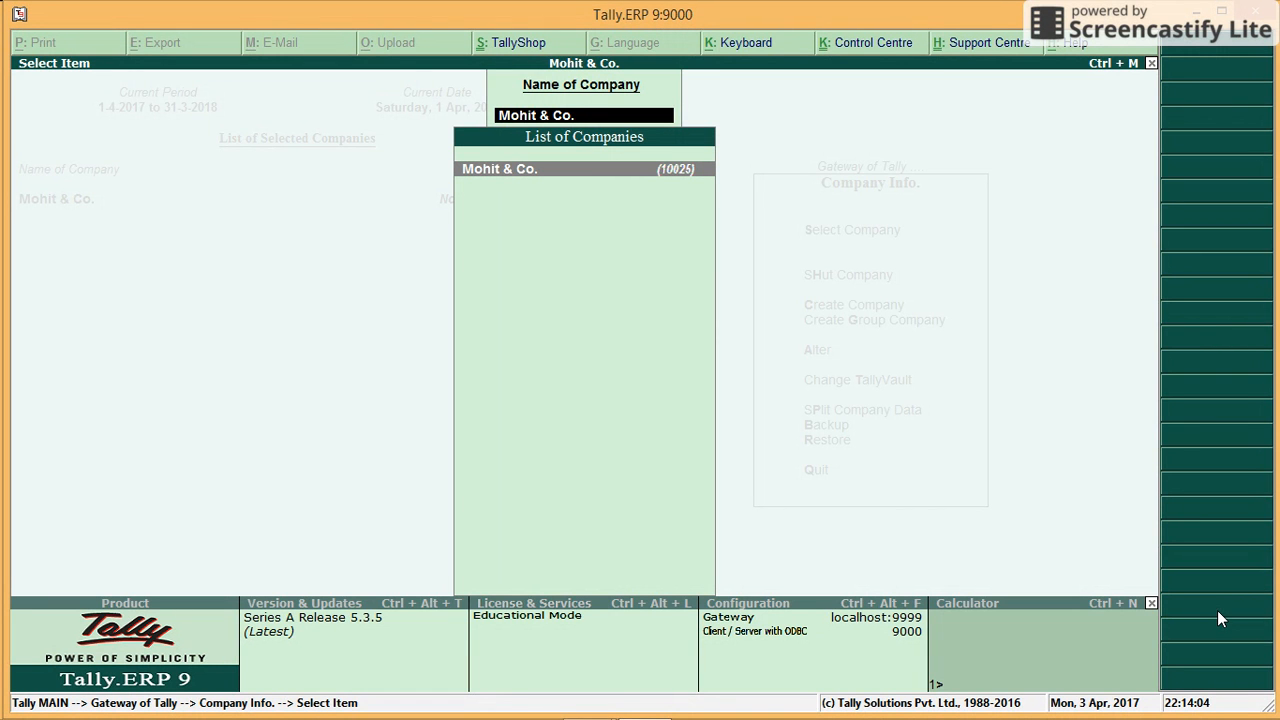
Step: Load Mohit & Co. from the List of Companies to reach the Gateway of Tally
{"action": "key", "text": "Return"}
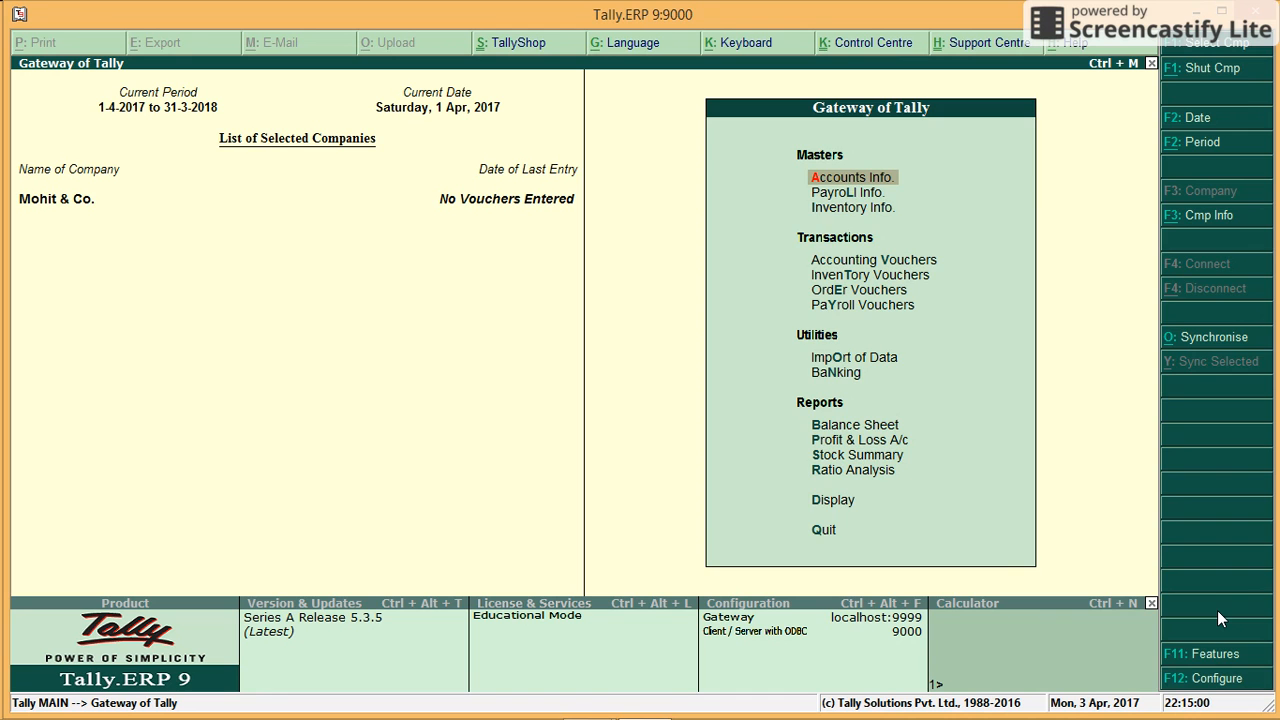
Step: In Accounting Features, set Mohit & Co. to maintain accounts only
{"action": "key", "text": "F11"}
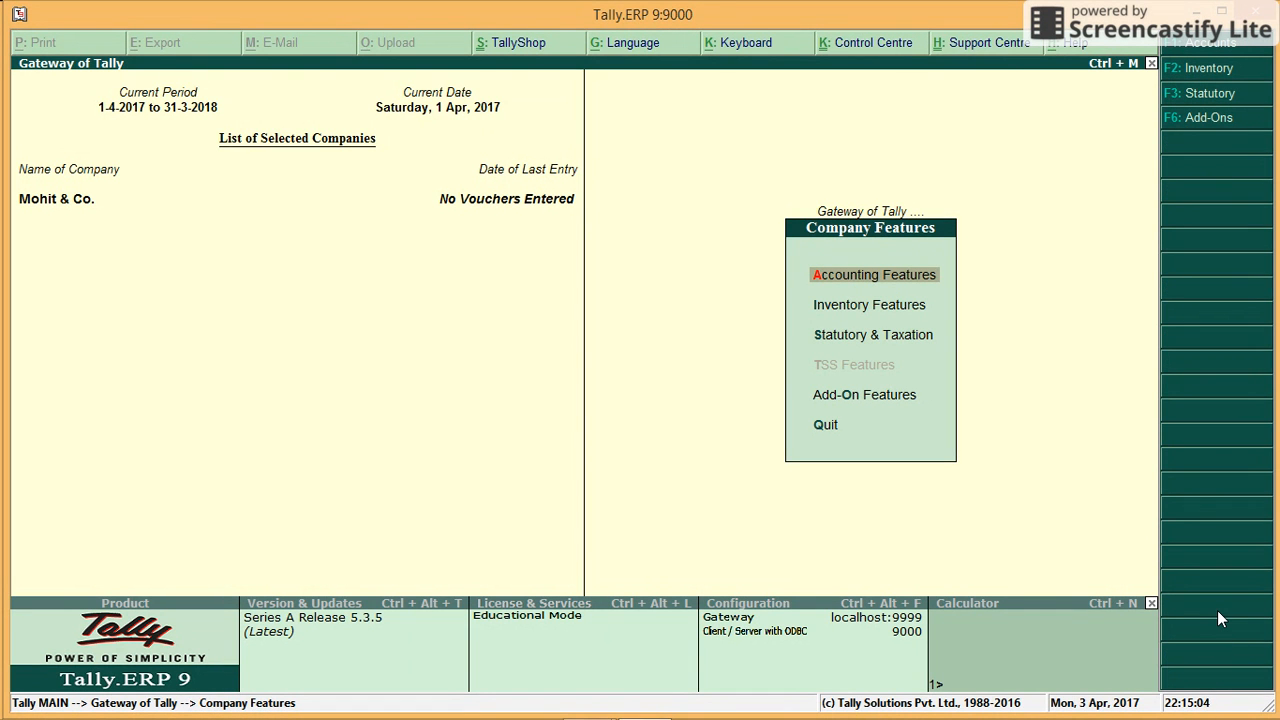
{"action": "key", "text": "Return"}
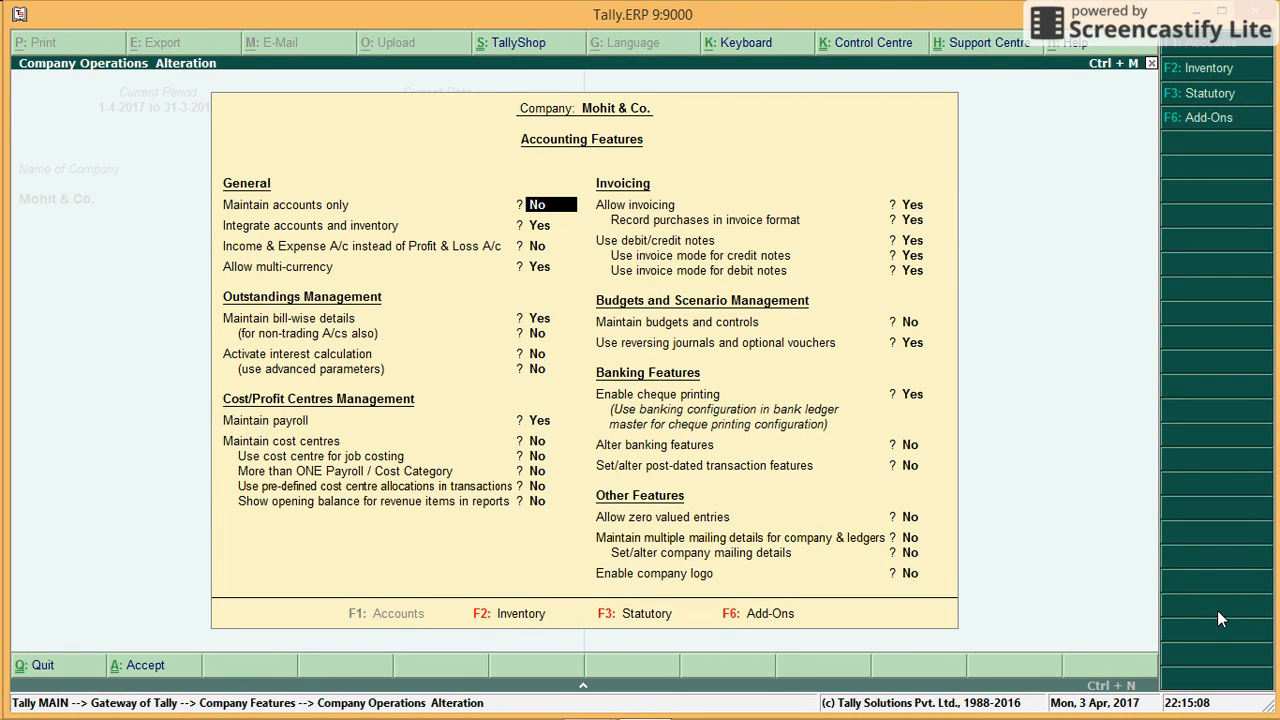
{"action": "type", "text": "y"}
{"action": "key", "text": "Return"}
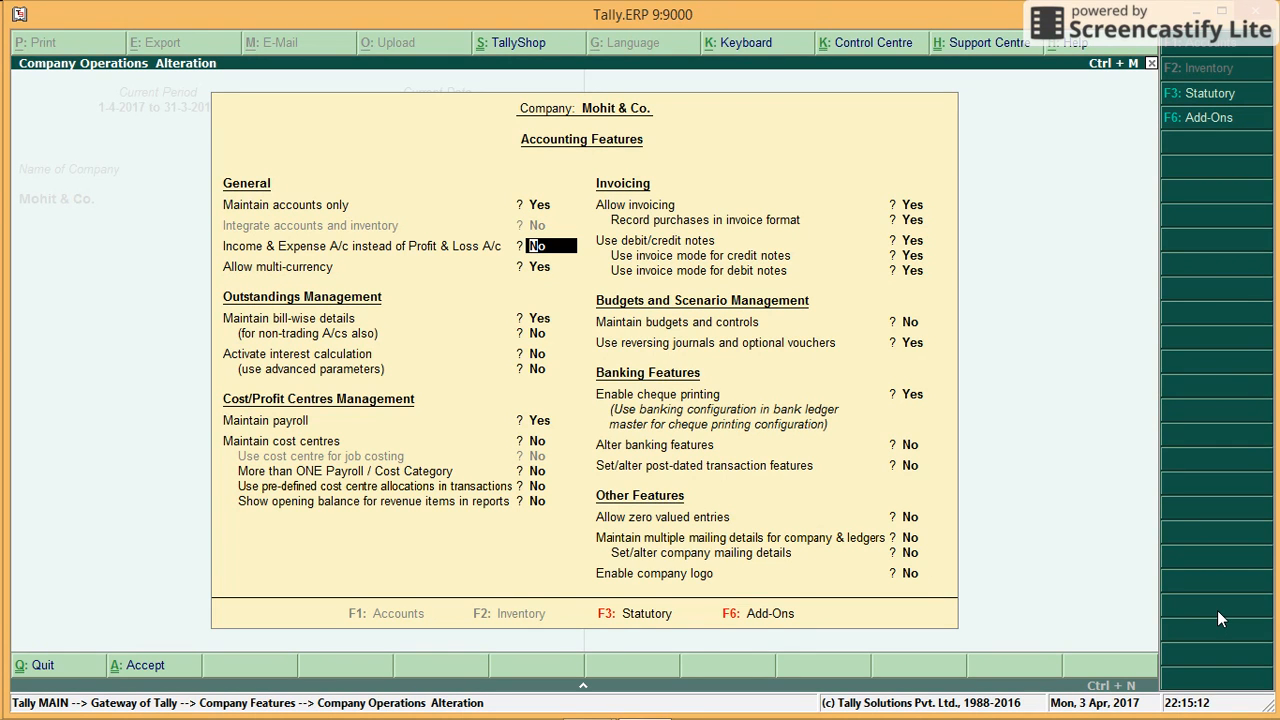
Step: Set multi-currency, bill-wise details, payroll and reversing journals to No, then accept the form
{"action": "key", "text": "Return"}
{"action": "type", "text": "n"}
{"action": "key", "text": "Return"}
{"action": "type", "text": "n"}
{"action": "key", "text": "Return"}
{"action": "key", "text": "Return"}
{"action": "type", "text": "n"}
{"action": "key", "text": "Return"}
{"action": "key", "text": "Return"}
{"action": "key", "text": "Return"}
{"action": "key", "text": "Return"}
{"action": "key", "text": "Return"}
{"action": "key", "text": "Return"}
{"action": "key", "text": "Return"}
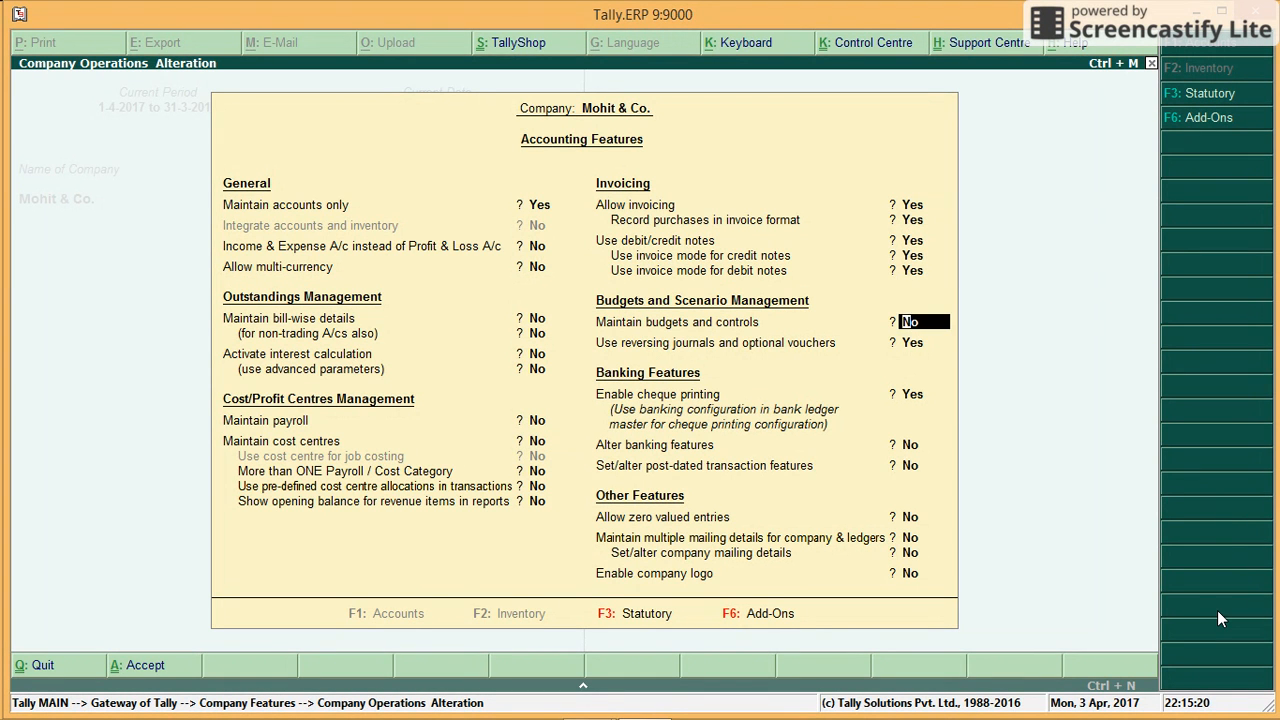
{"action": "key", "text": "Return"}
{"action": "type", "text": "n"}
{"action": "key", "text": "Return"}
{"action": "type", "text": "n"}
{"action": "key", "text": "Return"}
{"action": "key", "text": "Return"}
{"action": "key", "text": "Return"}
{"action": "key", "text": "Return"}
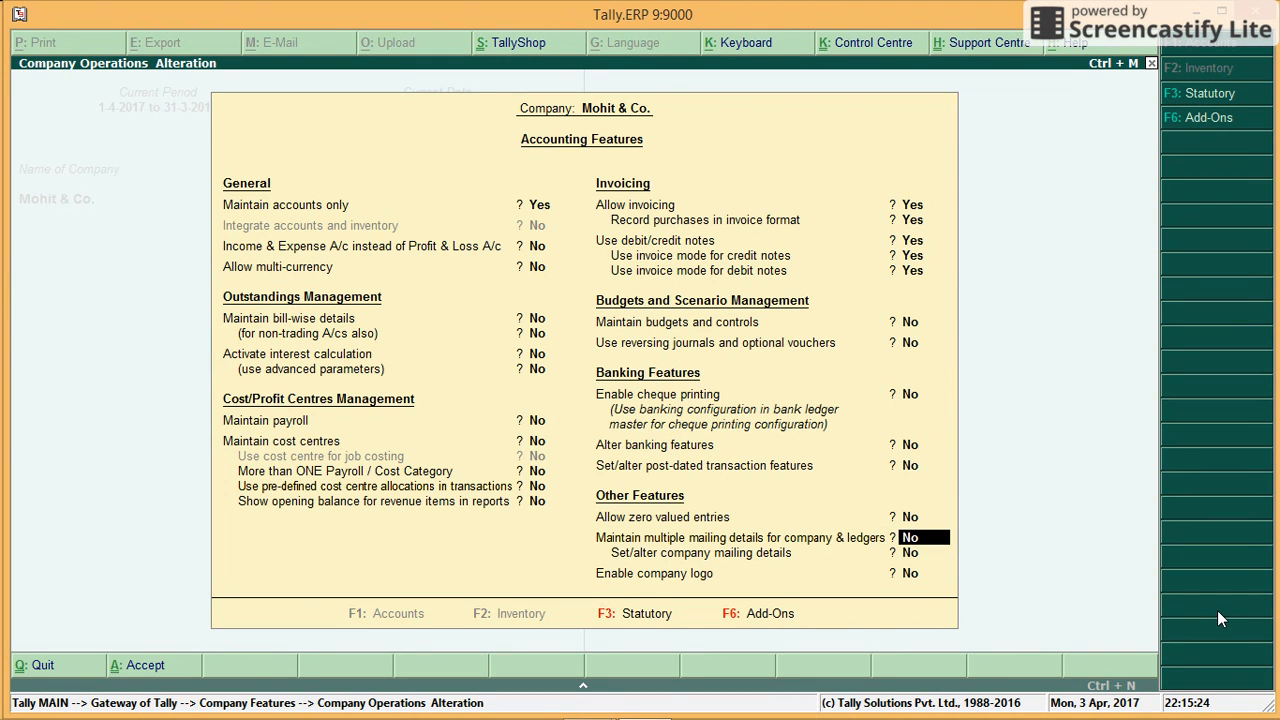
{"action": "key", "text": "ctrl+a"}
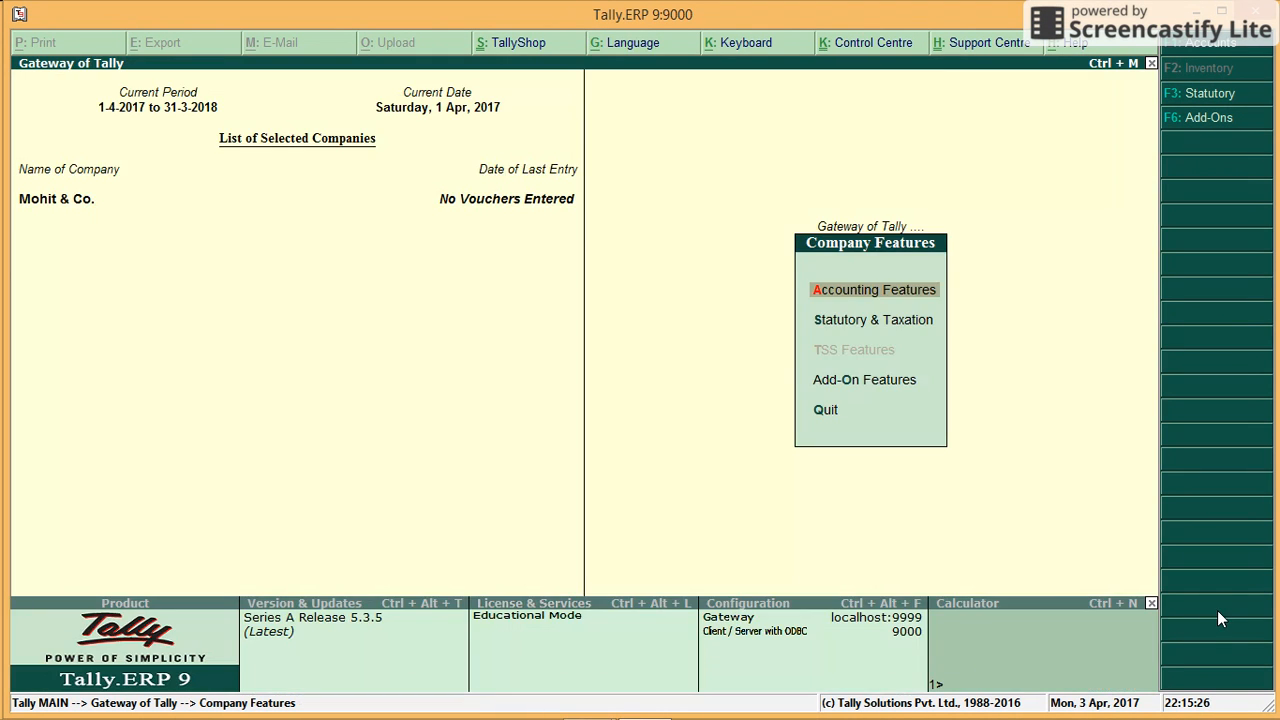
Step: Reopen Accounting Features, then exit Company Features back to the Gateway of Tally
{"action": "key", "text": "Return"}
{"action": "key", "text": "Escape"}
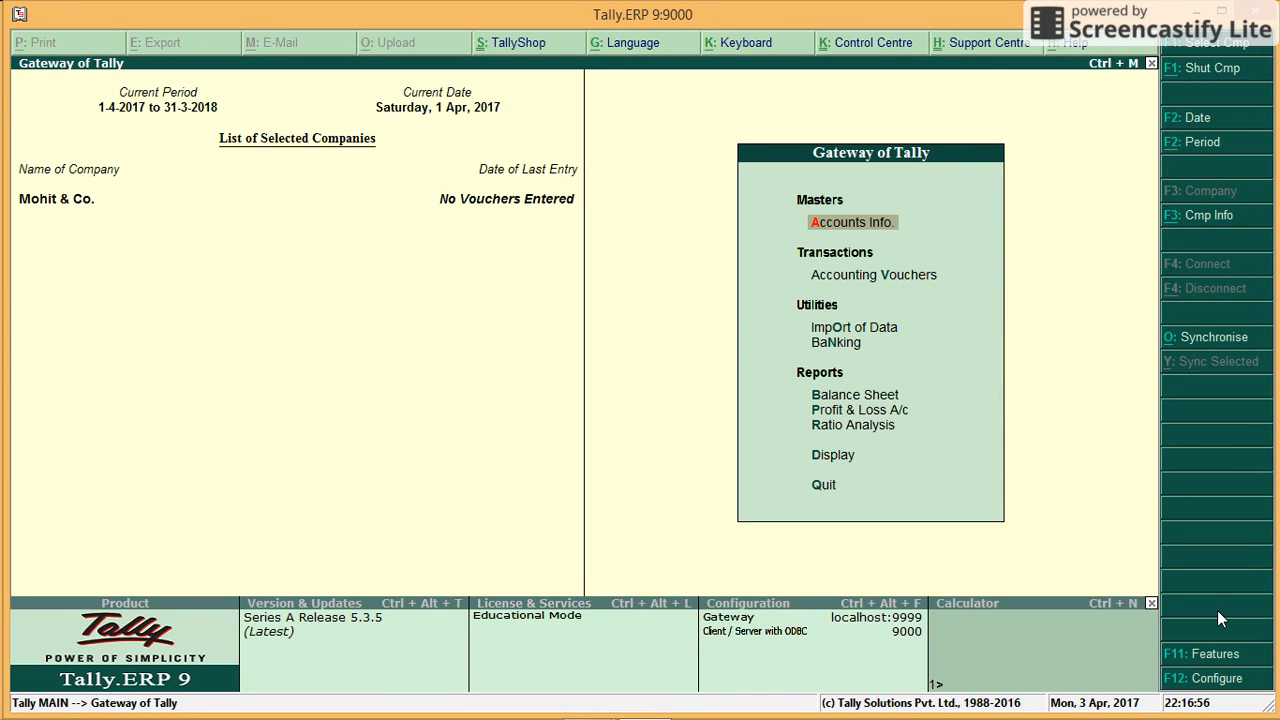
Step: Create a ledger named Capital under the Capital Account group and save it
{"action": "key", "text": "Return"}
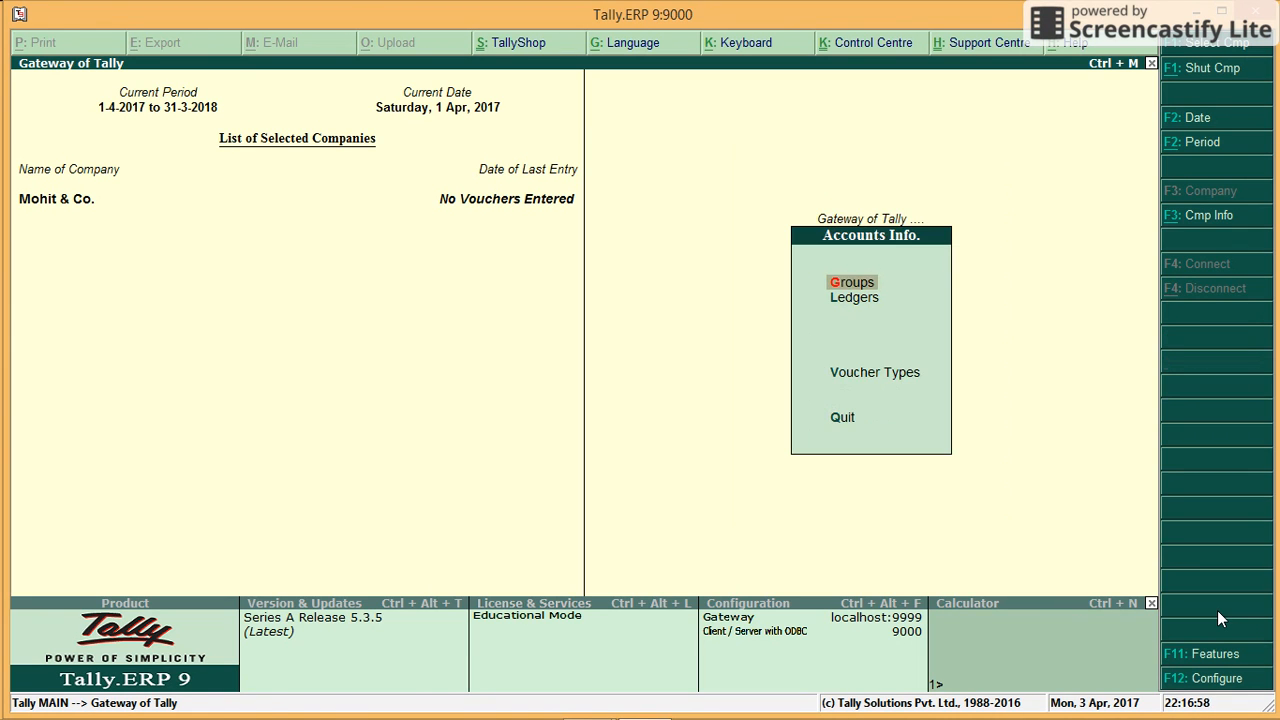
{"action": "key", "text": "Down"}
{"action": "key", "text": "Return"}
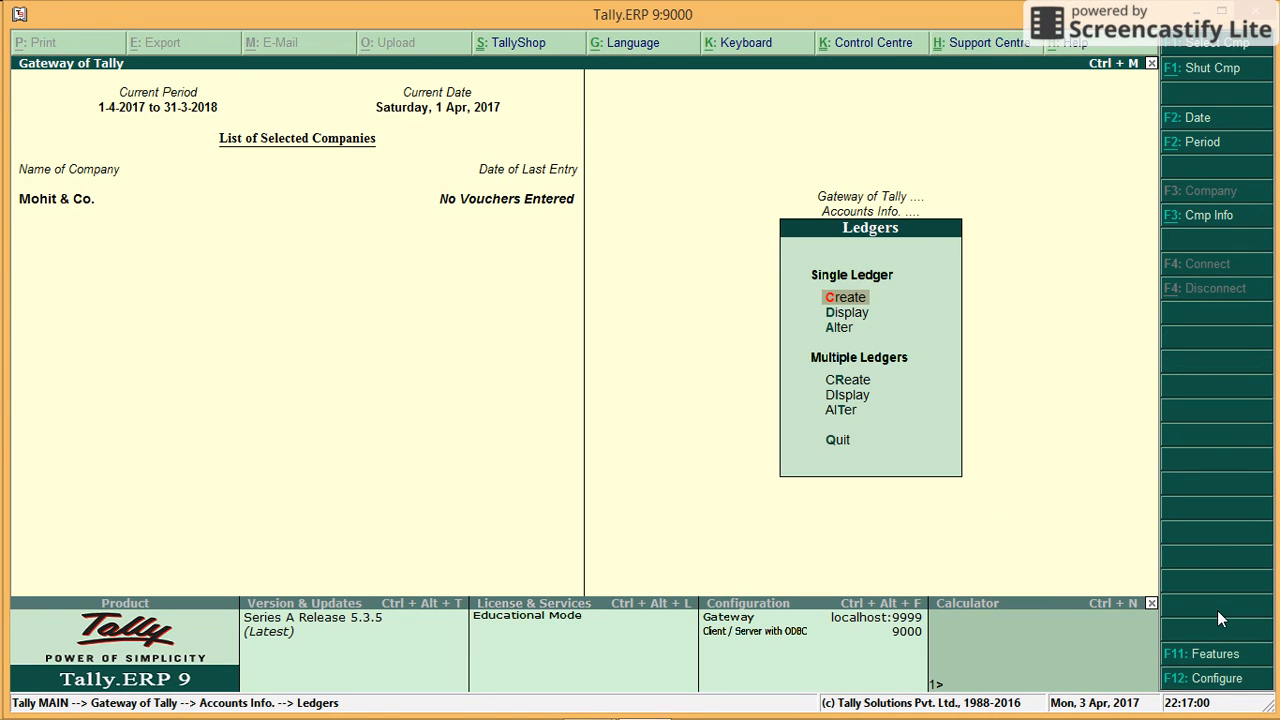
{"action": "key", "text": "Return"}
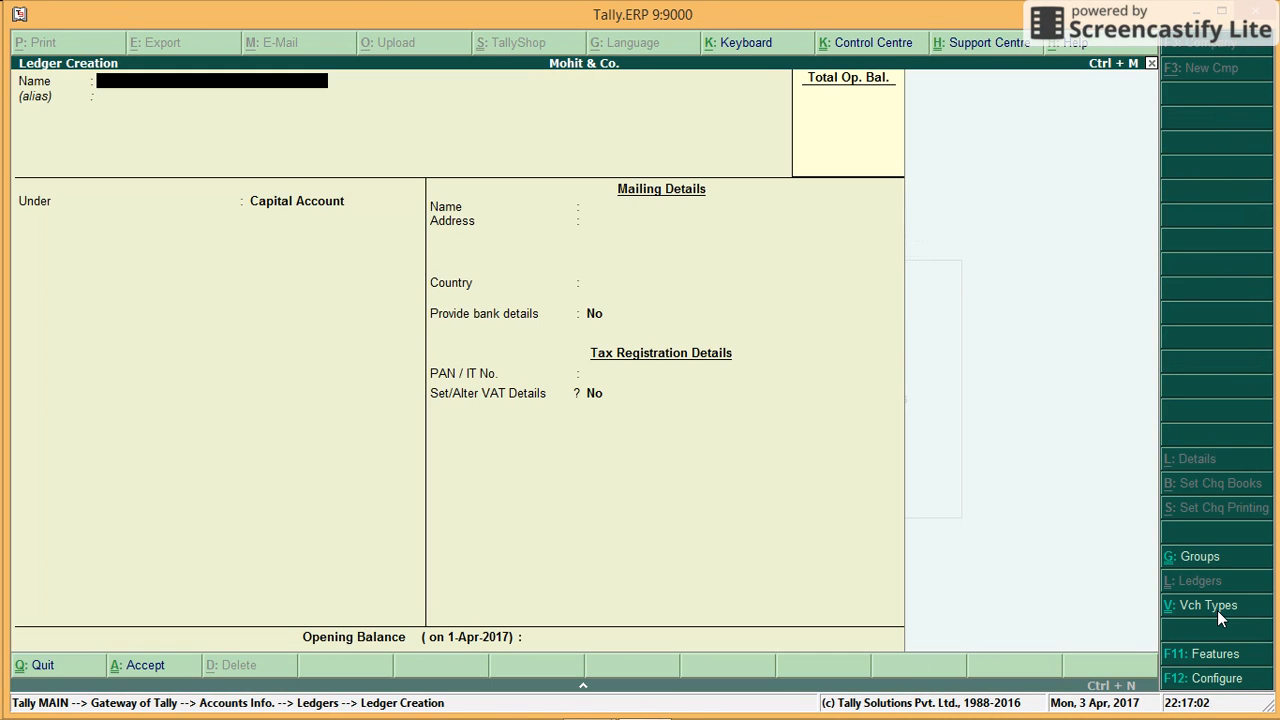
{"action": "type", "text": "Capita"}
{"action": "key", "text": "Return"}
{"action": "key", "text": "Return"}
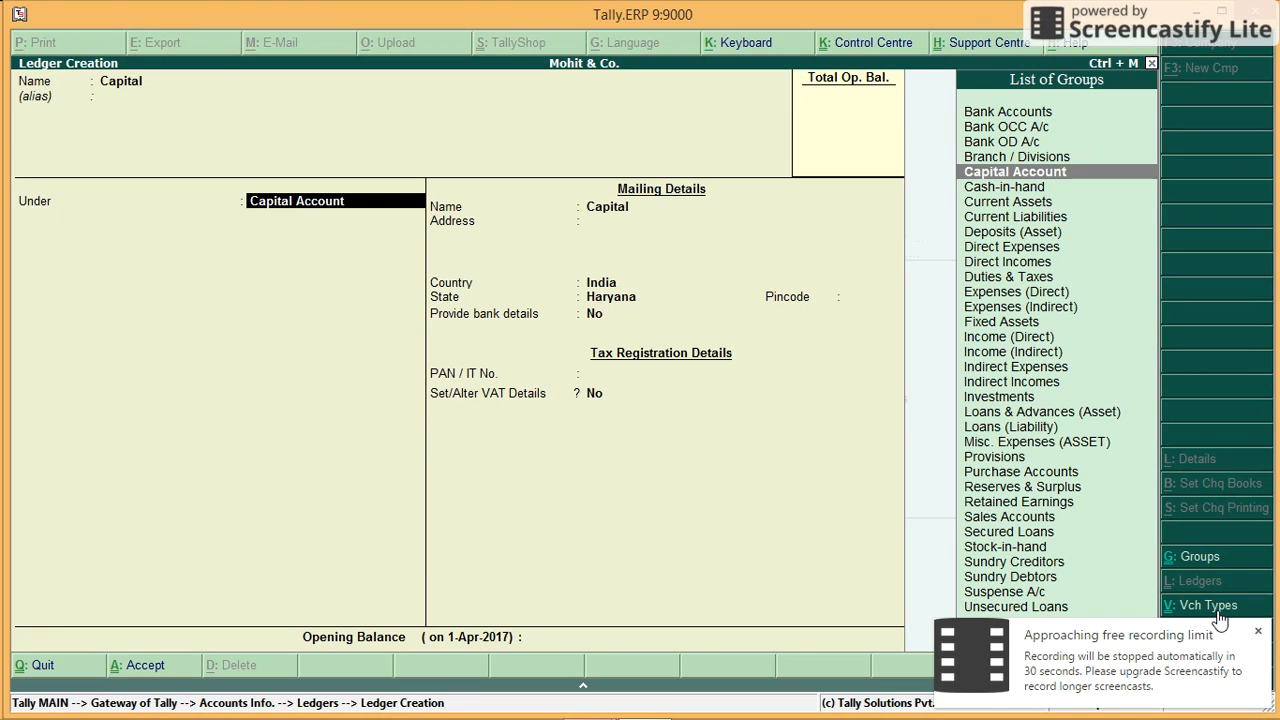
{"action": "key", "text": "Return"}
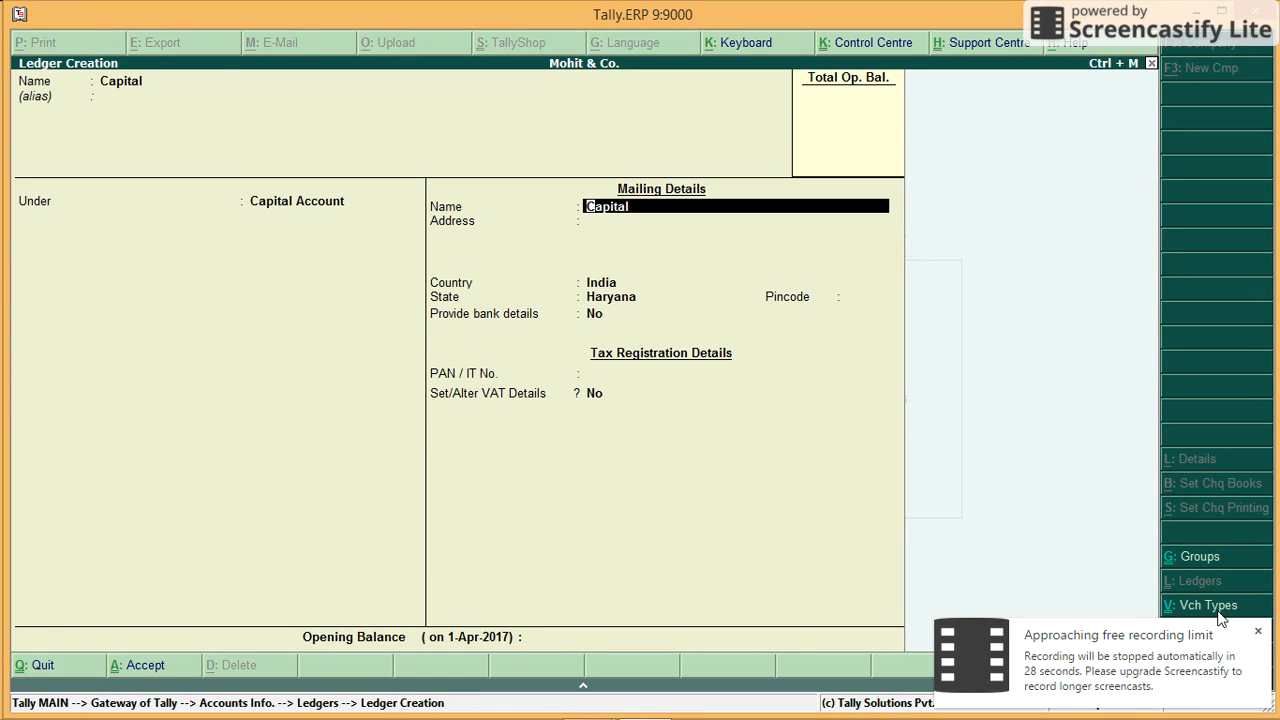
{"action": "key", "text": "Return"}
{"action": "key", "text": "Return"}
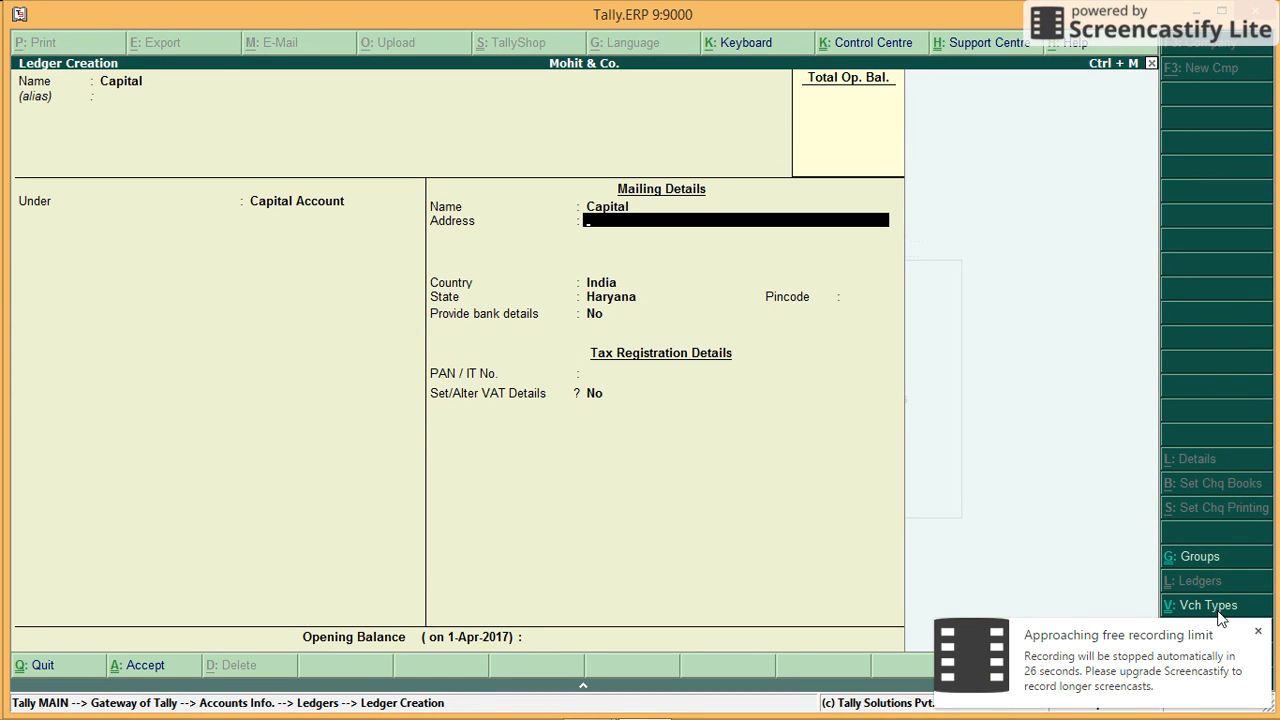
{"action": "key", "text": "Return"}
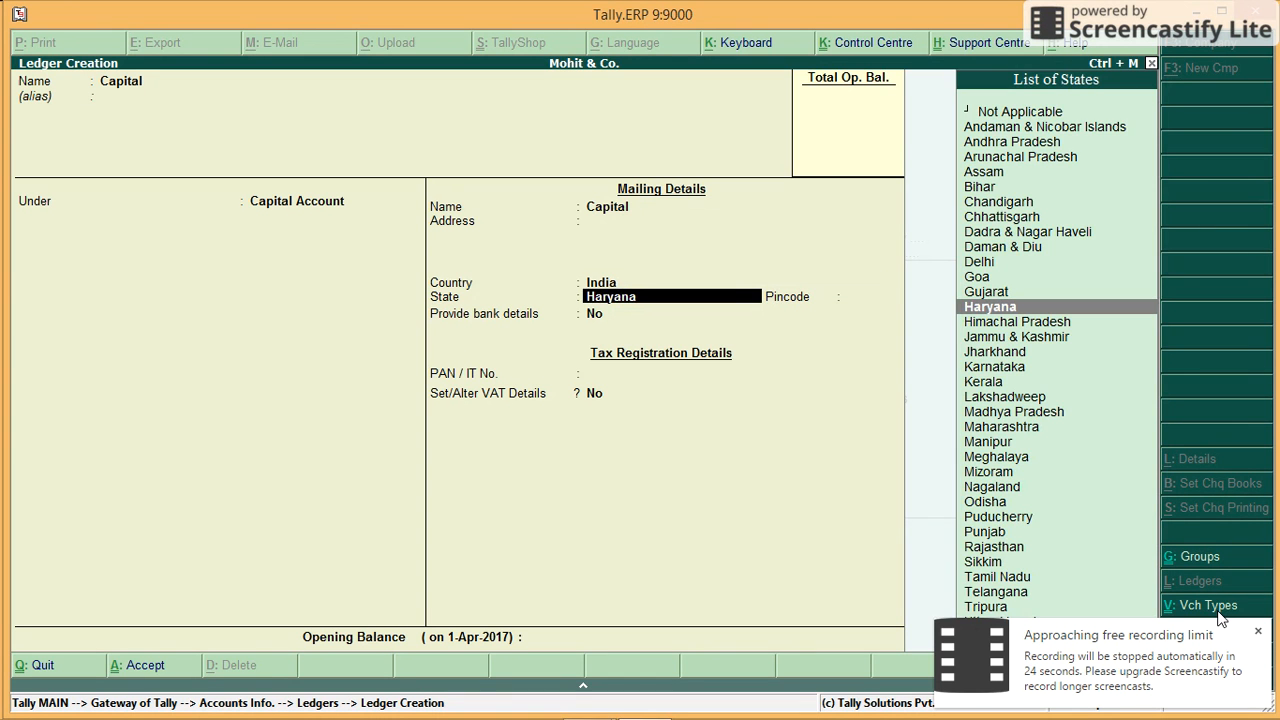
{"action": "key", "text": "Return"}
{"action": "key", "text": "Return"}
{"action": "key", "text": "Return"}
{"action": "key", "text": "Return"}
{"action": "key", "text": "Return"}
{"action": "key", "text": "Return"}
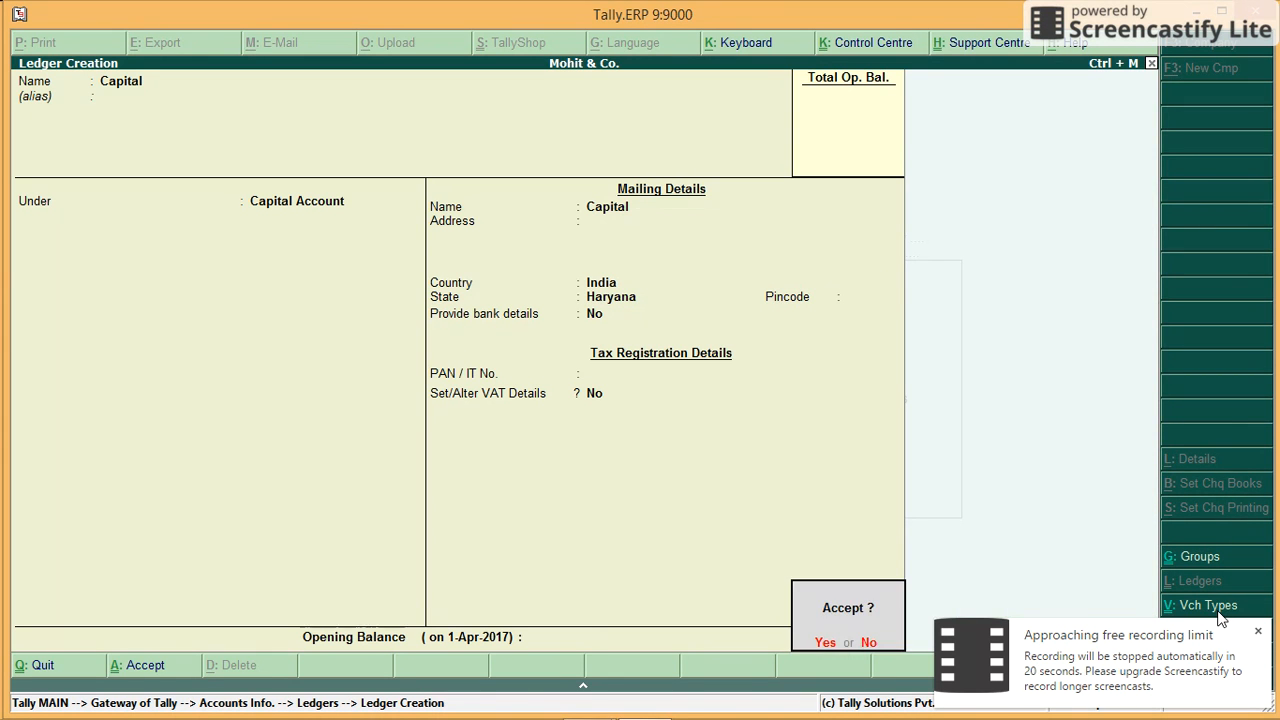
{"action": "key", "text": "Return"}
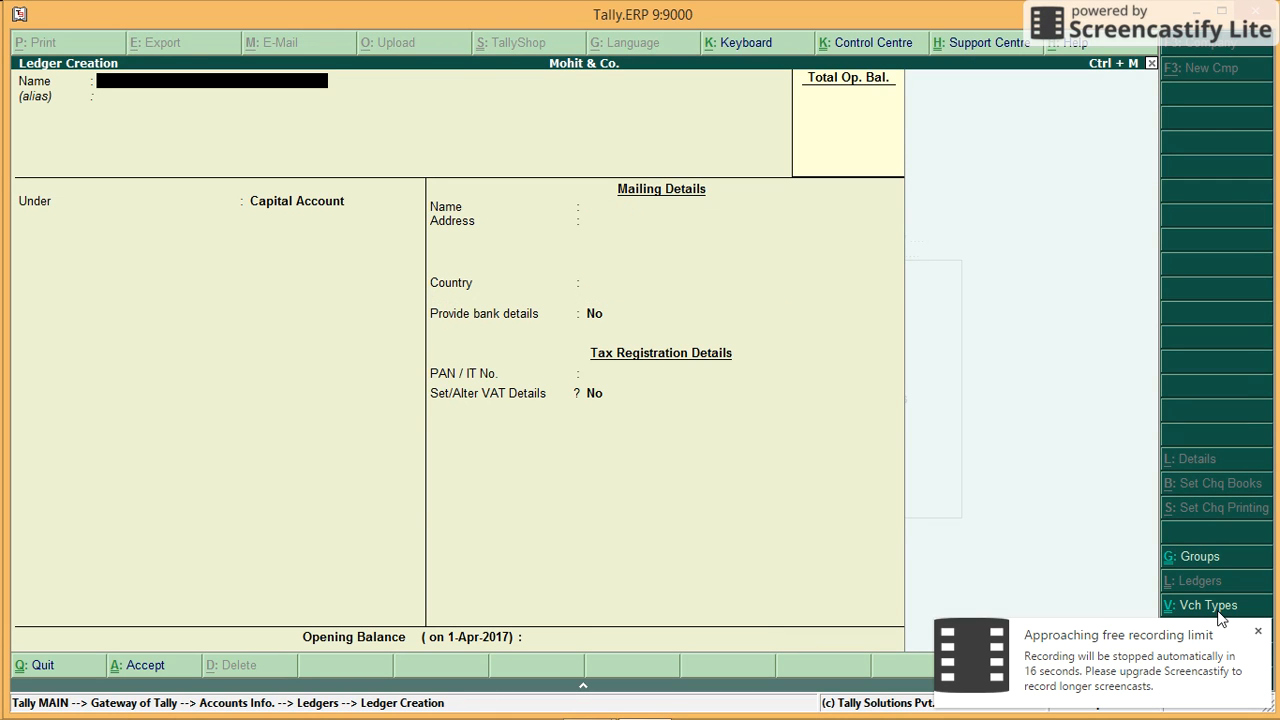
Step: Create a ledger named Sales under Sales Accounts and save it
{"action": "type", "text": "Sales"}
{"action": "key", "text": "Return"}
{"action": "key", "text": "Return"}
{"action": "type", "text": "Sa"}
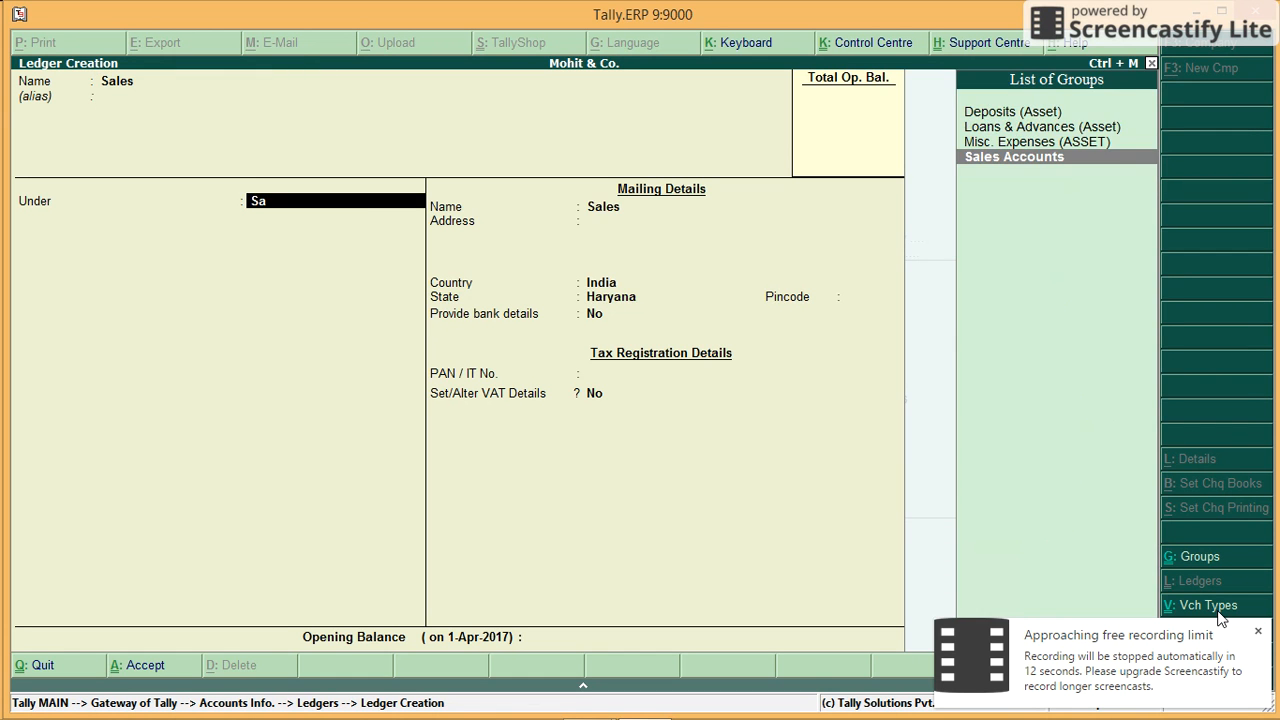
{"action": "key", "text": "Return"}
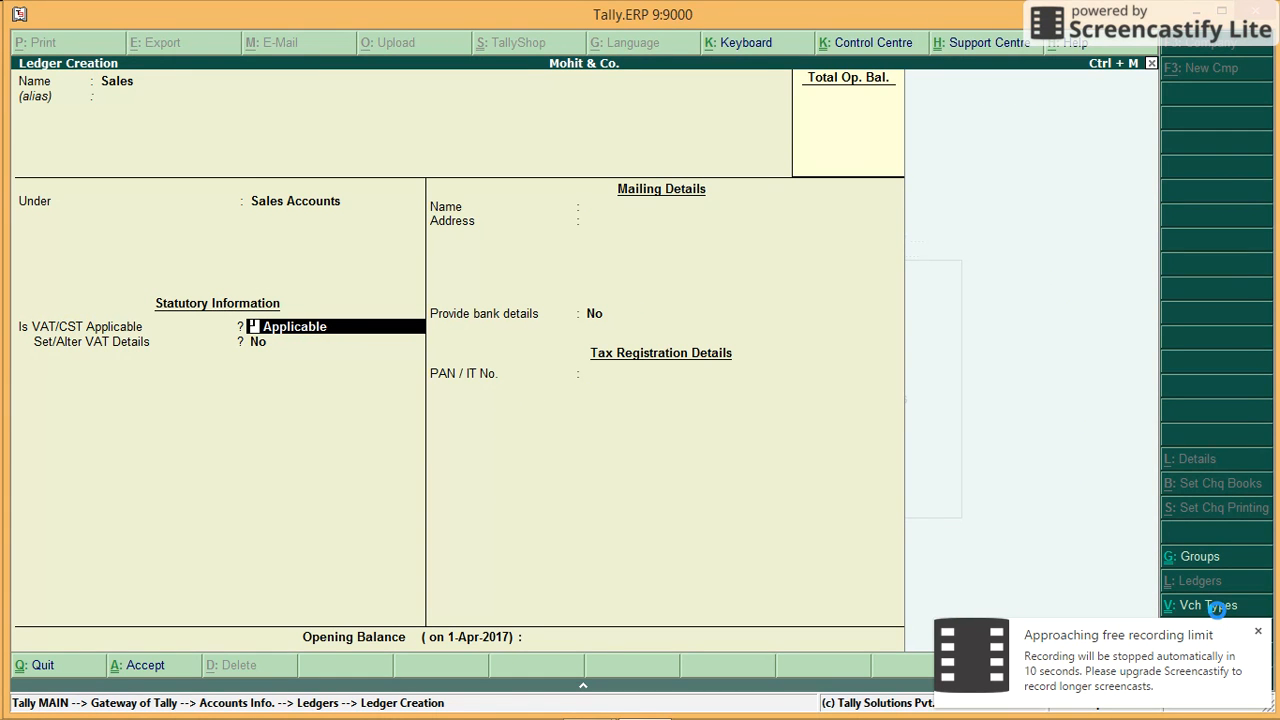
{"action": "key", "text": "ctrl+a"}
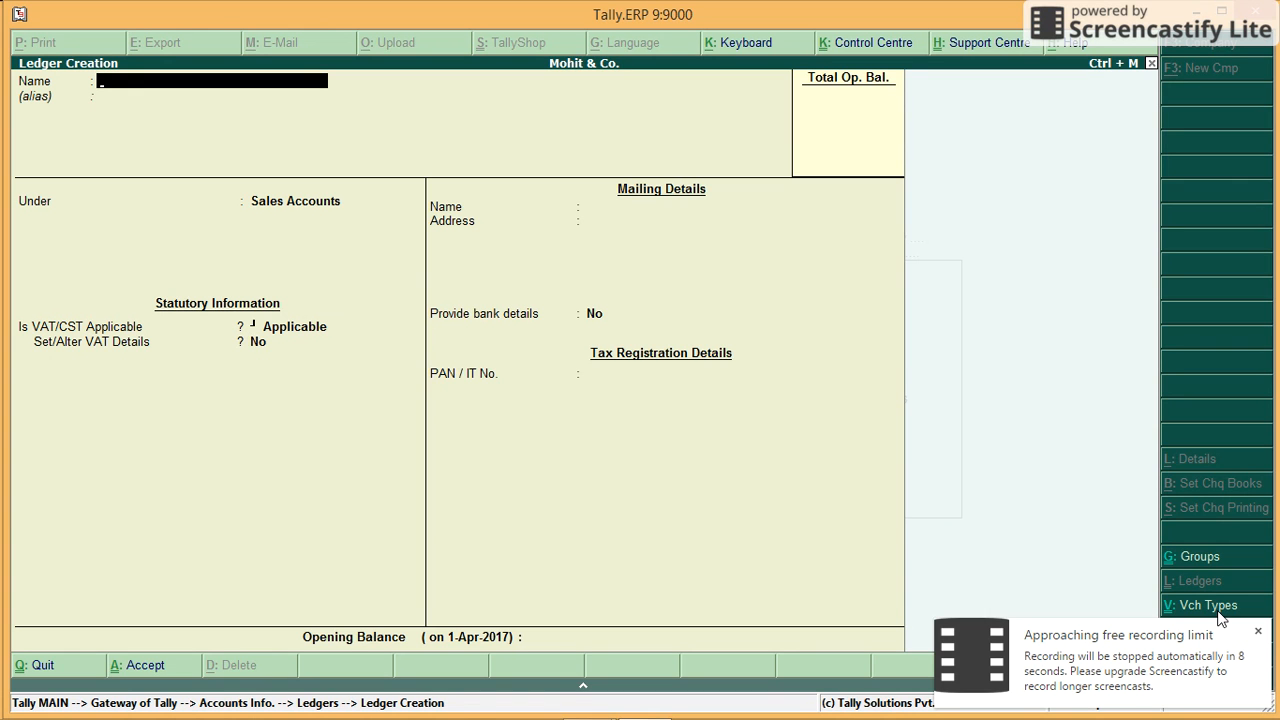